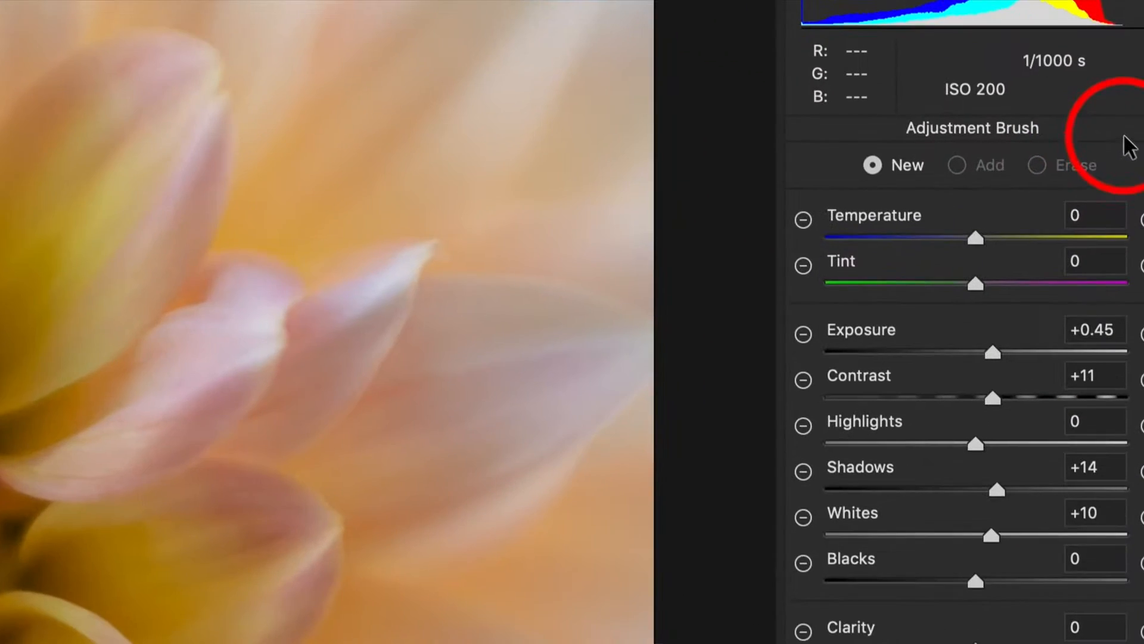
# Reset the local correction settings and set the Adjustment Brush's Feather to 75, Flow to 90 and Density to 100.
pyautogui.click(1114, 130)
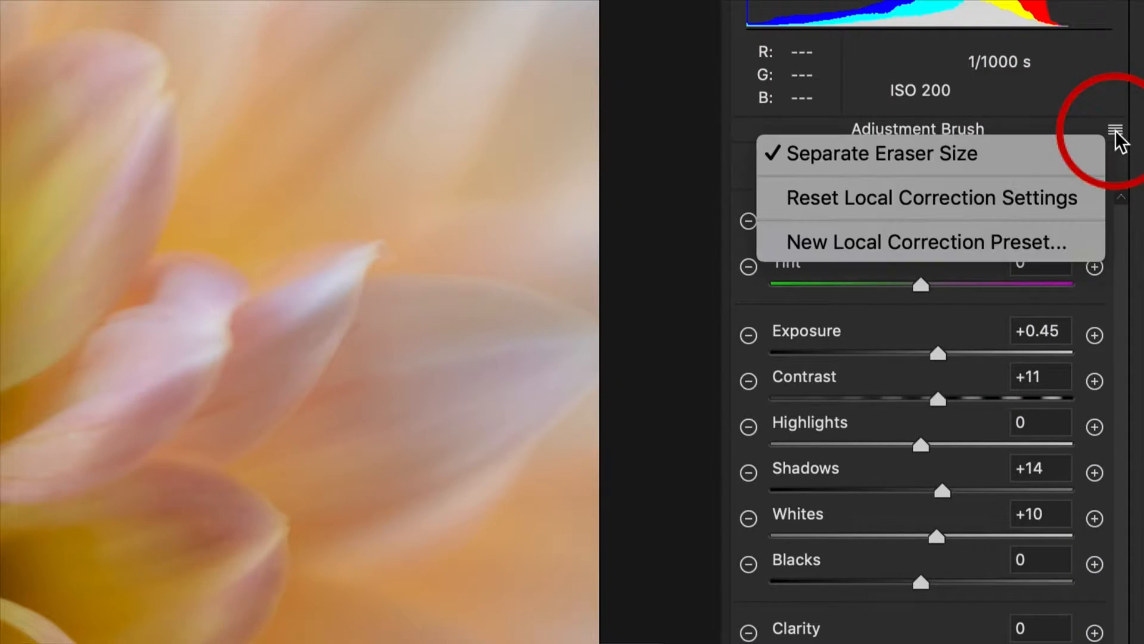
pyautogui.click(1011, 198)
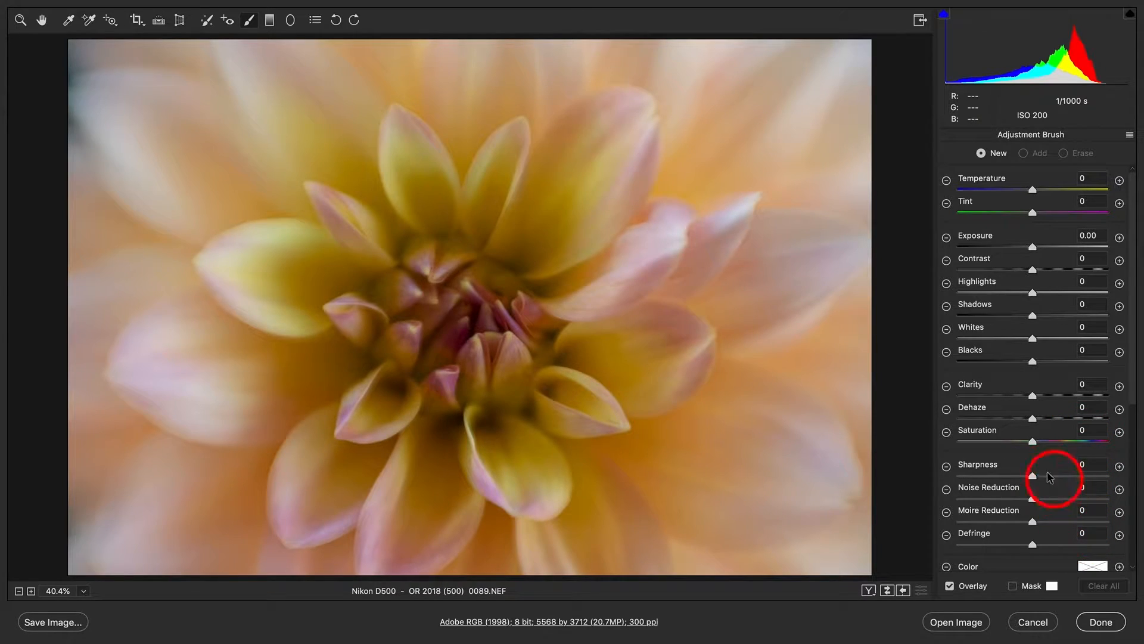
pyautogui.scroll(-8, 1039, 434)
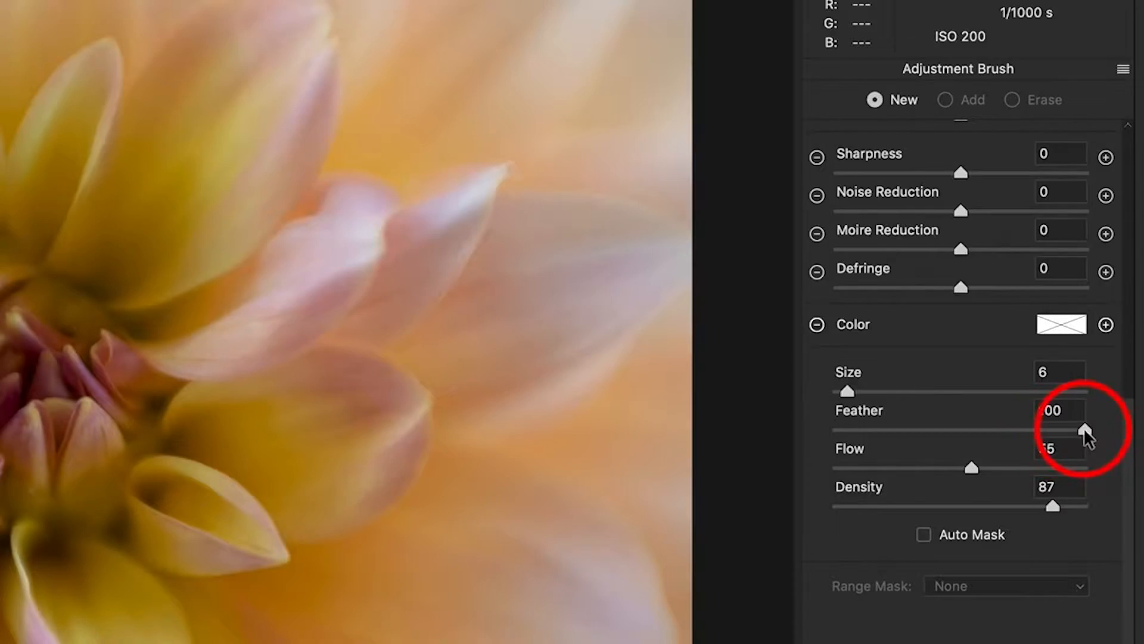
pyautogui.moveTo(1105, 350); pyautogui.dragTo(1079, 350)
pyautogui.moveTo(1040, 430); pyautogui.dragTo(1023, 430)
pyautogui.moveTo(1050, 469); pyautogui.dragTo(1101, 506)
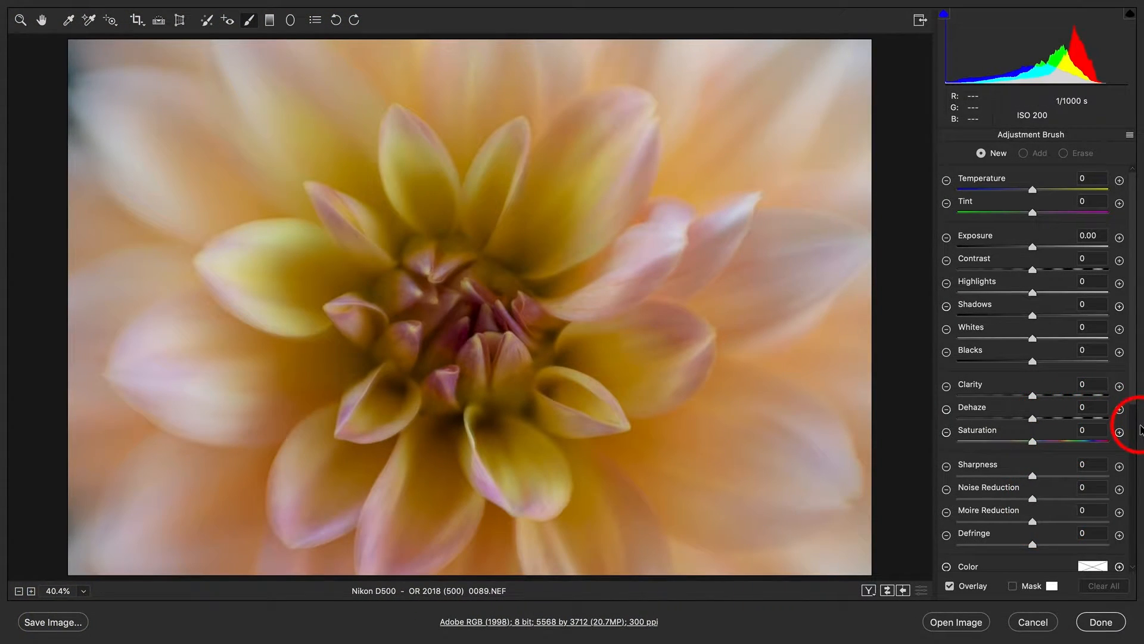
pyautogui.scroll(-10, 1013, 404)
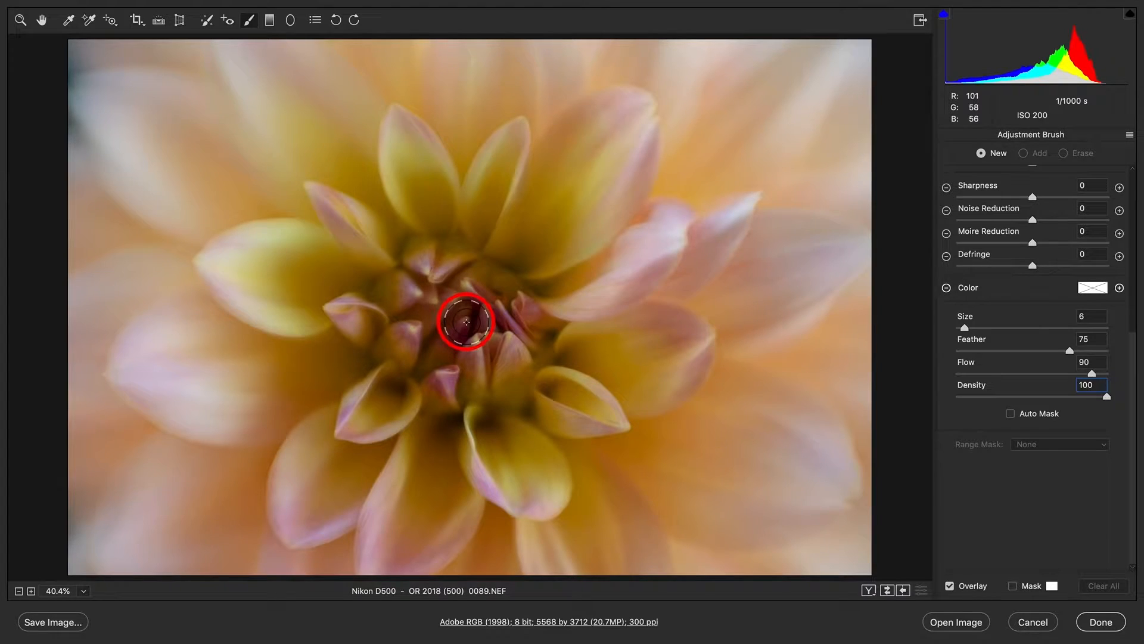
# Brush an adjustment over the flower's dark centre and set its Shadows to +33, Whites to +33 and Exposure to +0.25.
pyautogui.moveTo(466, 322); pyautogui.dragTo(471, 334)
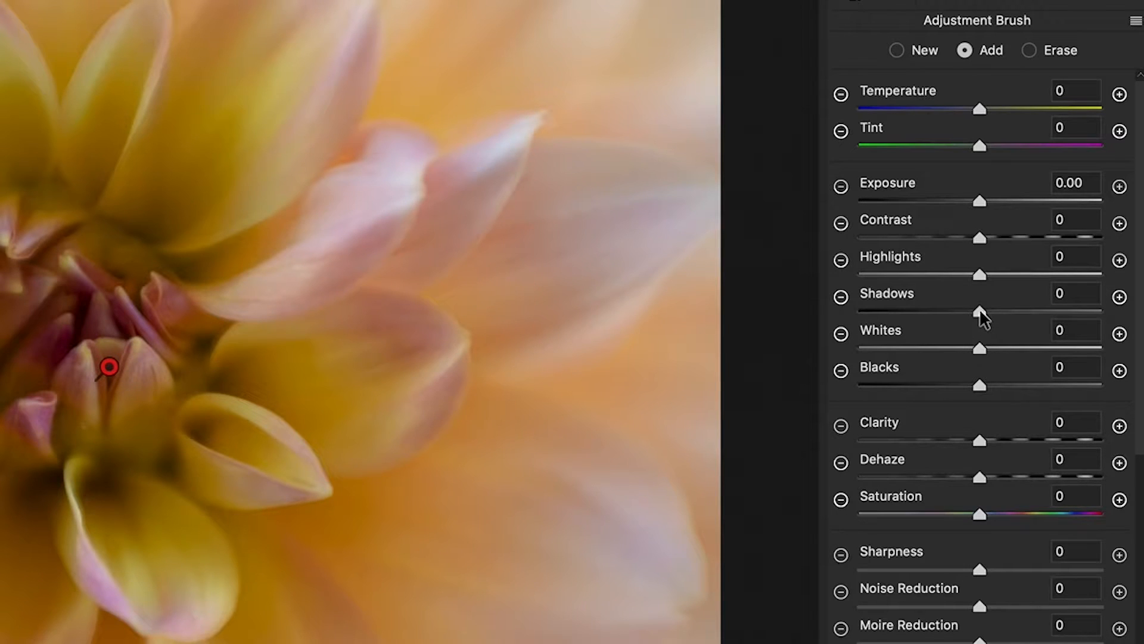
pyautogui.moveTo(980, 309); pyautogui.dragTo(1019, 311)
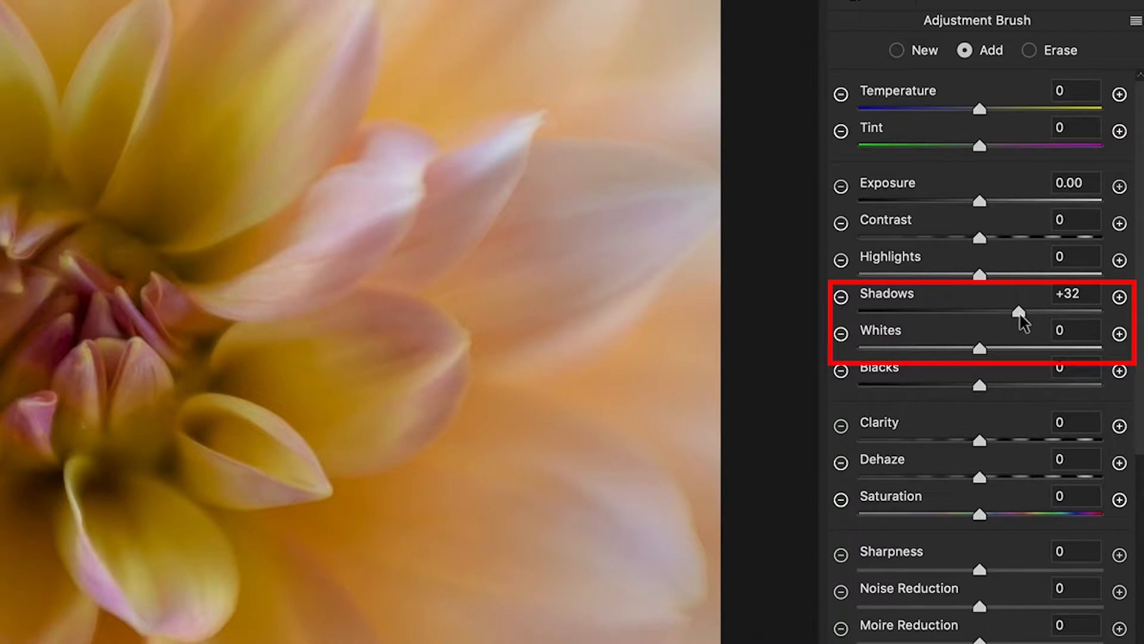
pyautogui.moveTo(980, 349); pyautogui.dragTo(1015, 350)
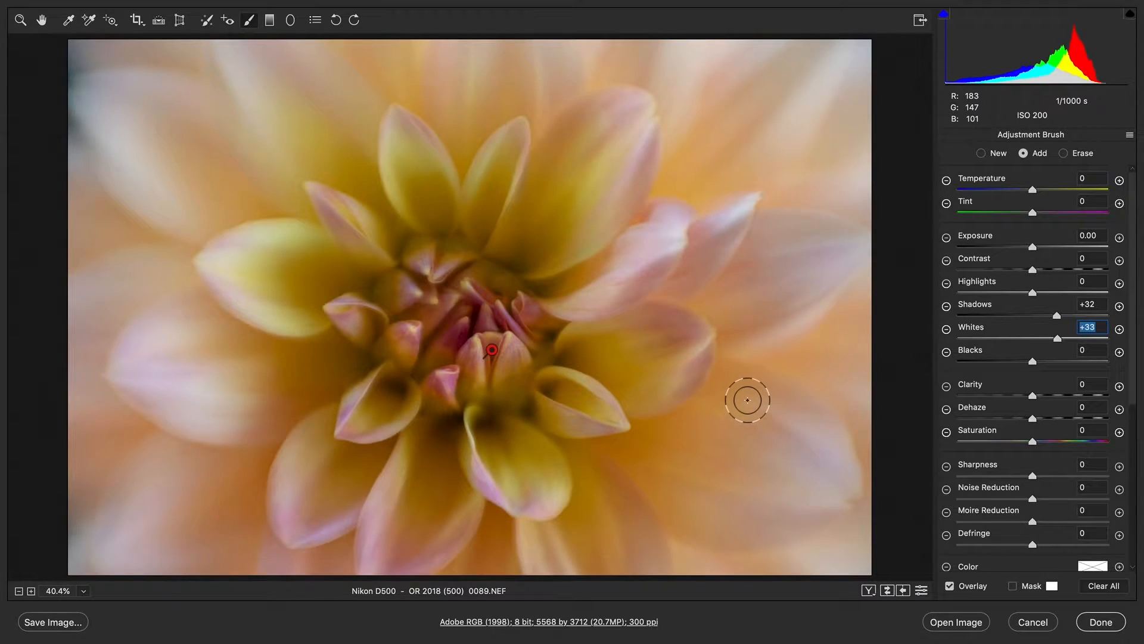
pyautogui.click(1057, 317)
pyautogui.moveTo(1033, 249); pyautogui.dragTo(1041, 248)
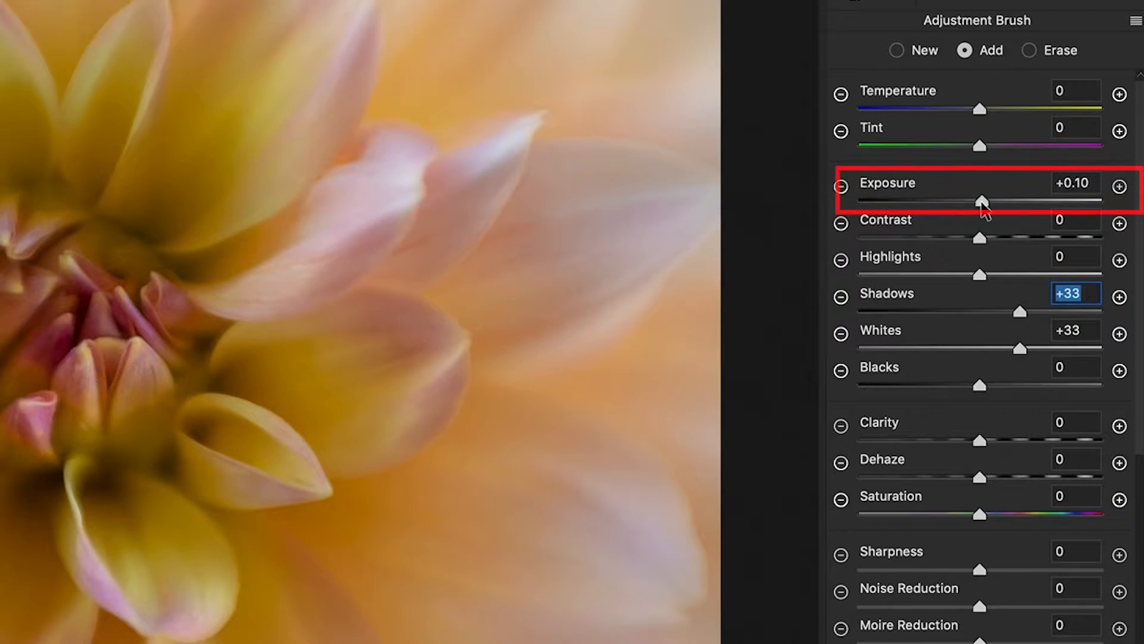
pyautogui.moveTo(991, 206); pyautogui.dragTo(988, 205)
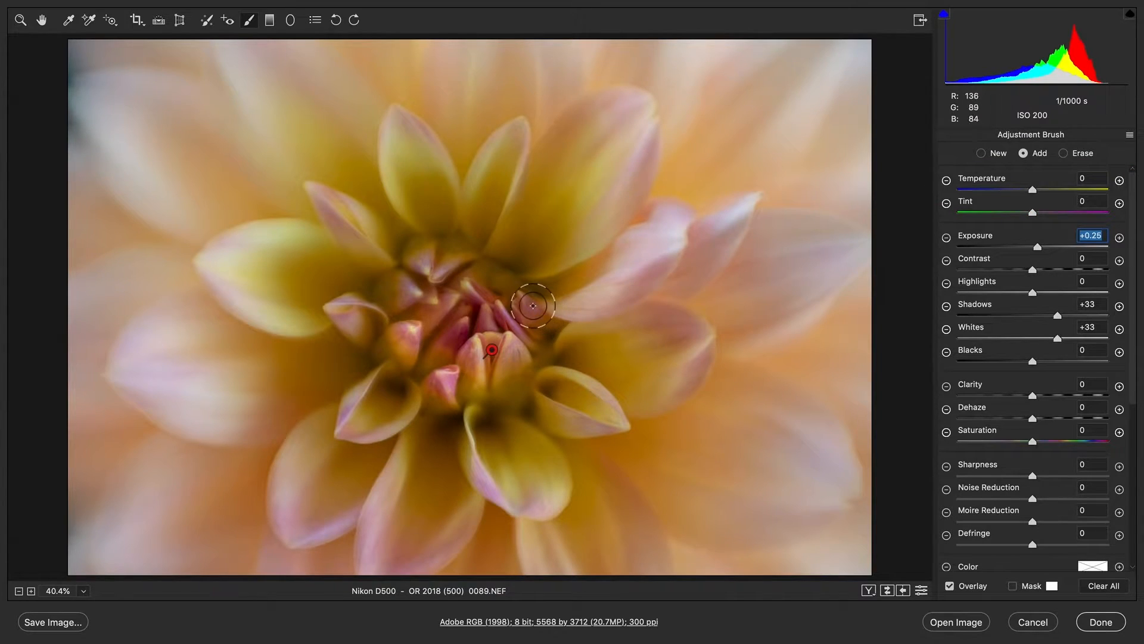
# Extend the centre adjustment over the small inner petals surrounding the flower's core.
pyautogui.click(506, 287)
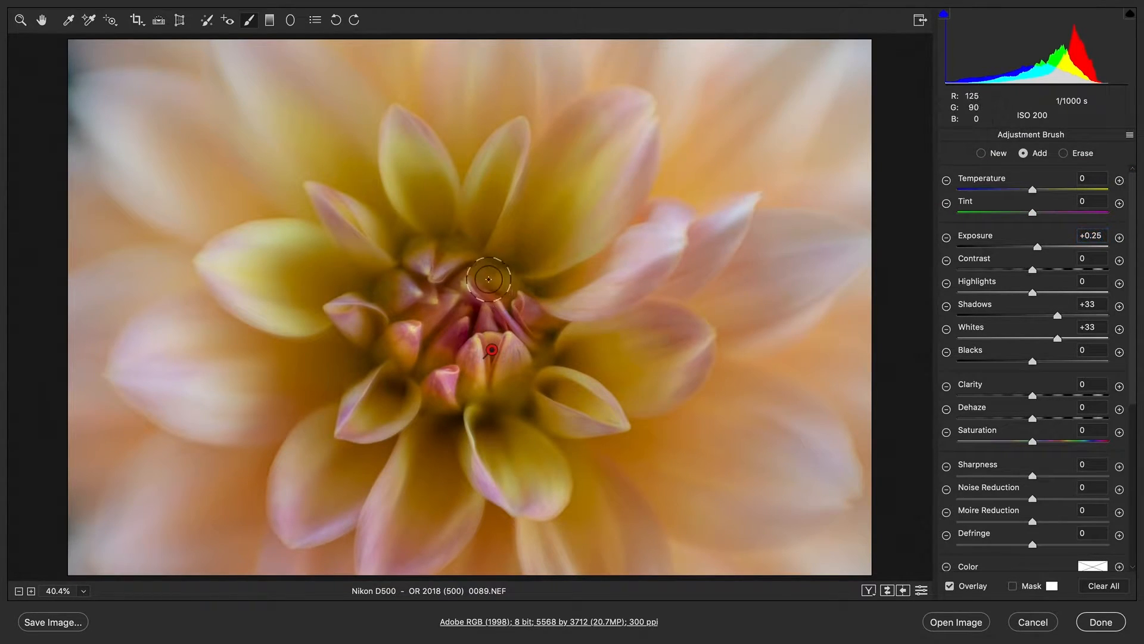
pyautogui.click(425, 262)
pyautogui.click(402, 284)
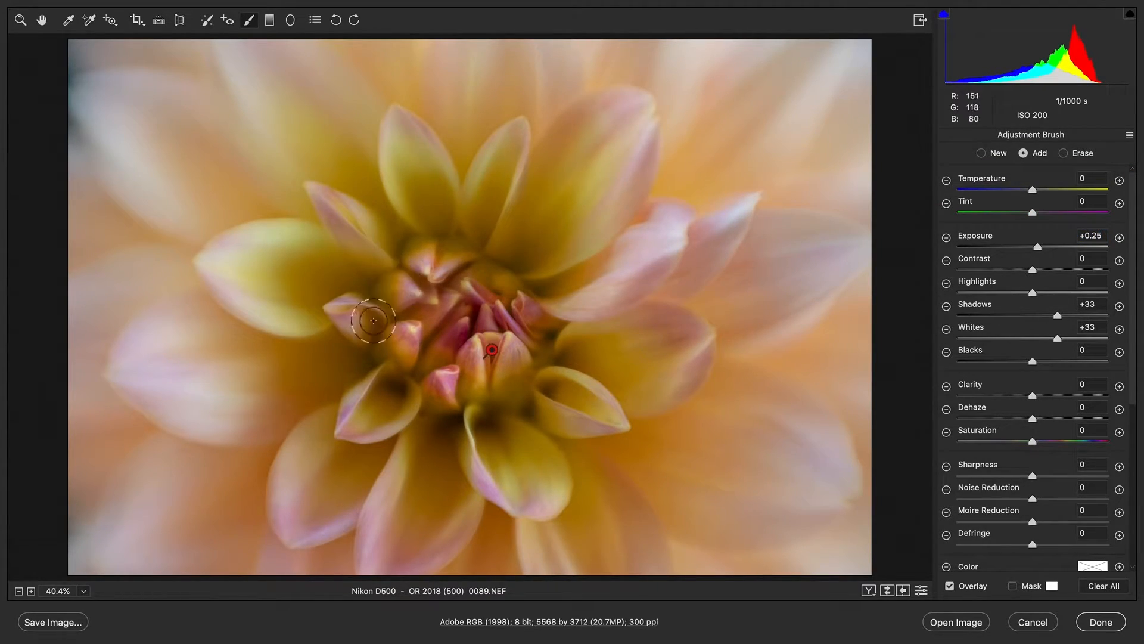
pyautogui.click(388, 403)
pyautogui.click(546, 398)
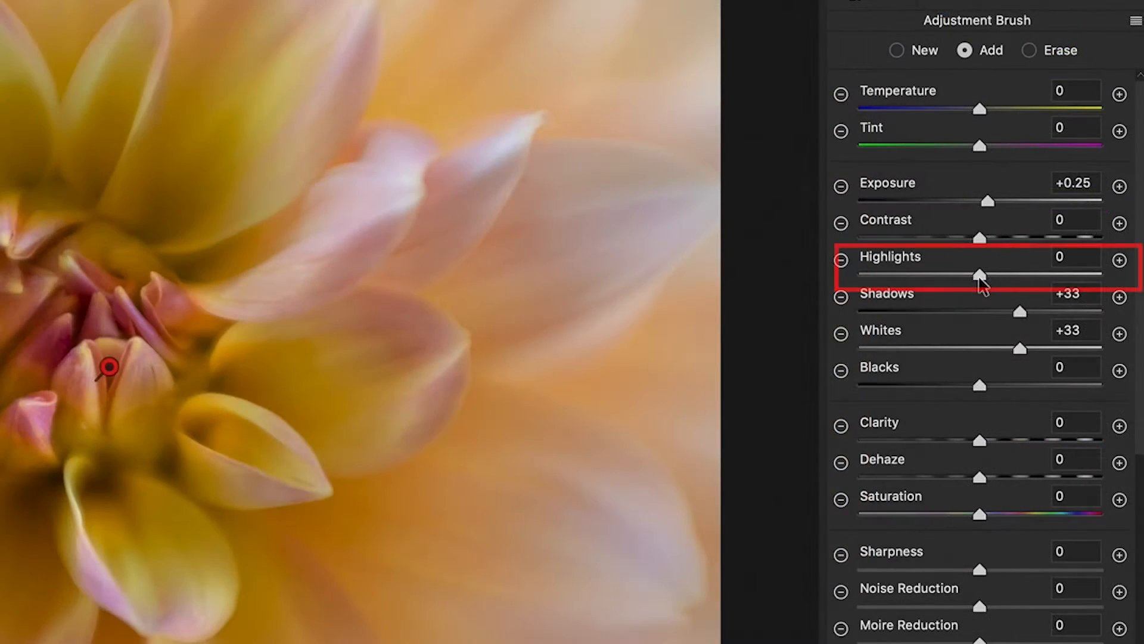
# Refine the centre adjustment with Highlights -22, Contrast -33, Shadows +41 and Whites +42.
pyautogui.moveTo(1033, 292); pyautogui.dragTo(953, 276)
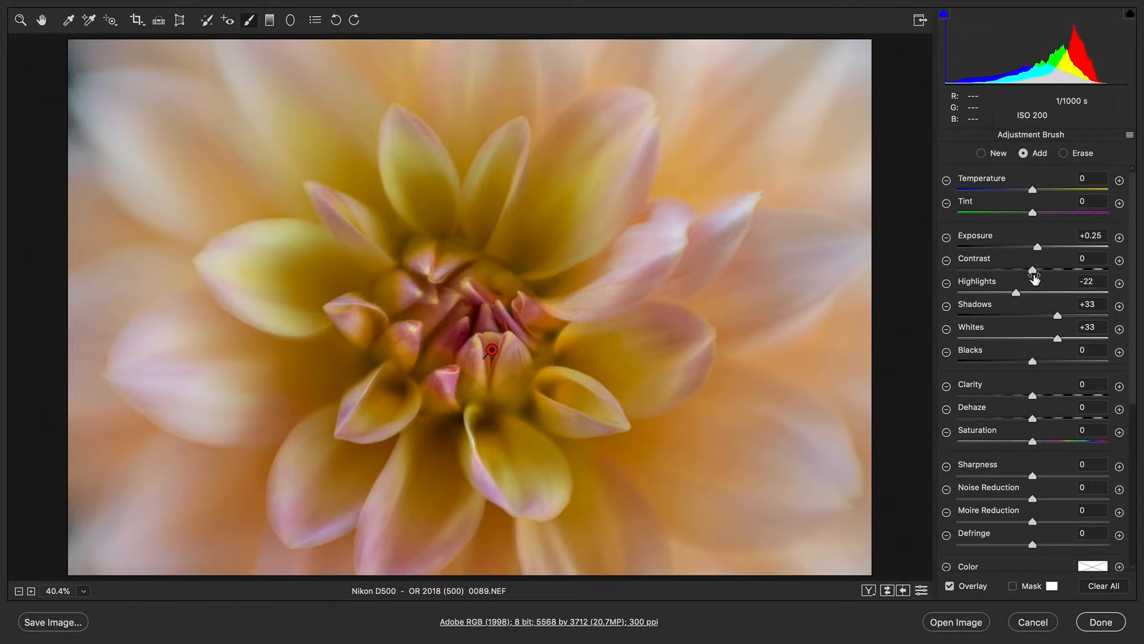
pyautogui.moveTo(1035, 275); pyautogui.dragTo(1025, 274)
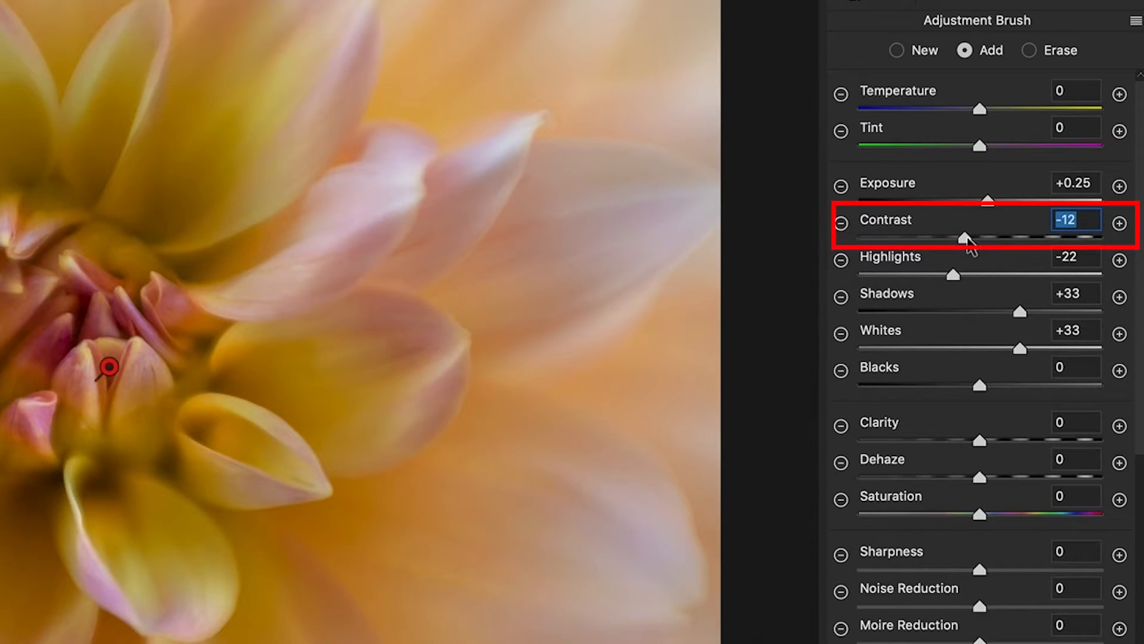
pyautogui.moveTo(967, 239)
pyautogui.mouseDown()
pyautogui.moveTo(922, 239)
pyautogui.moveTo(943, 238)
pyautogui.mouseUp()
pyautogui.moveTo(1029, 308); pyautogui.dragTo(1033, 350)
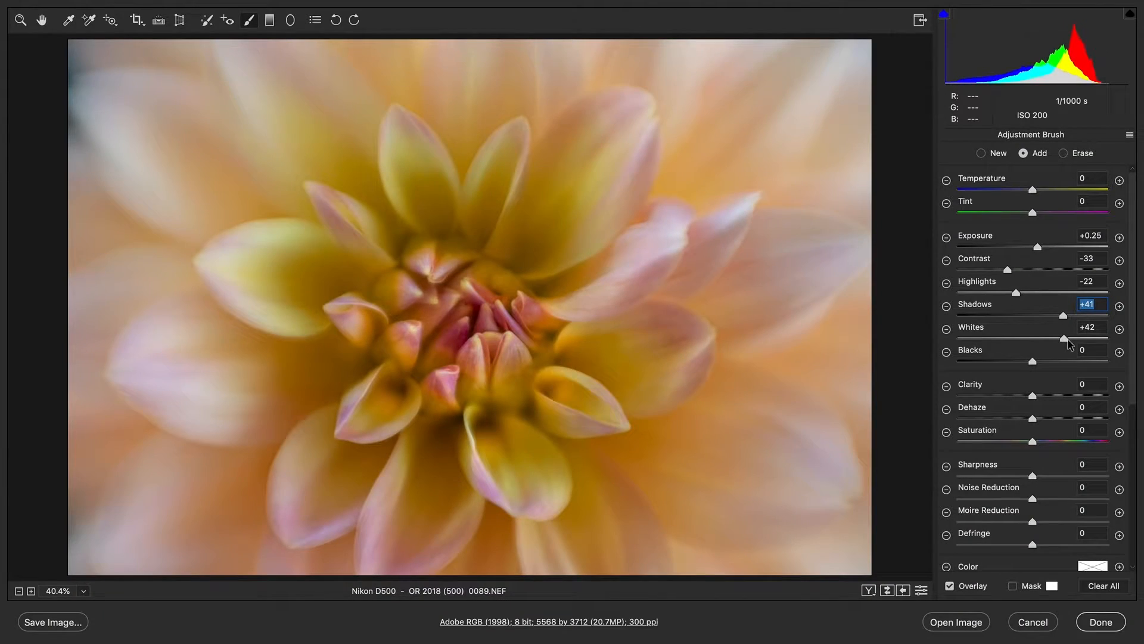
pyautogui.click(1065, 338)
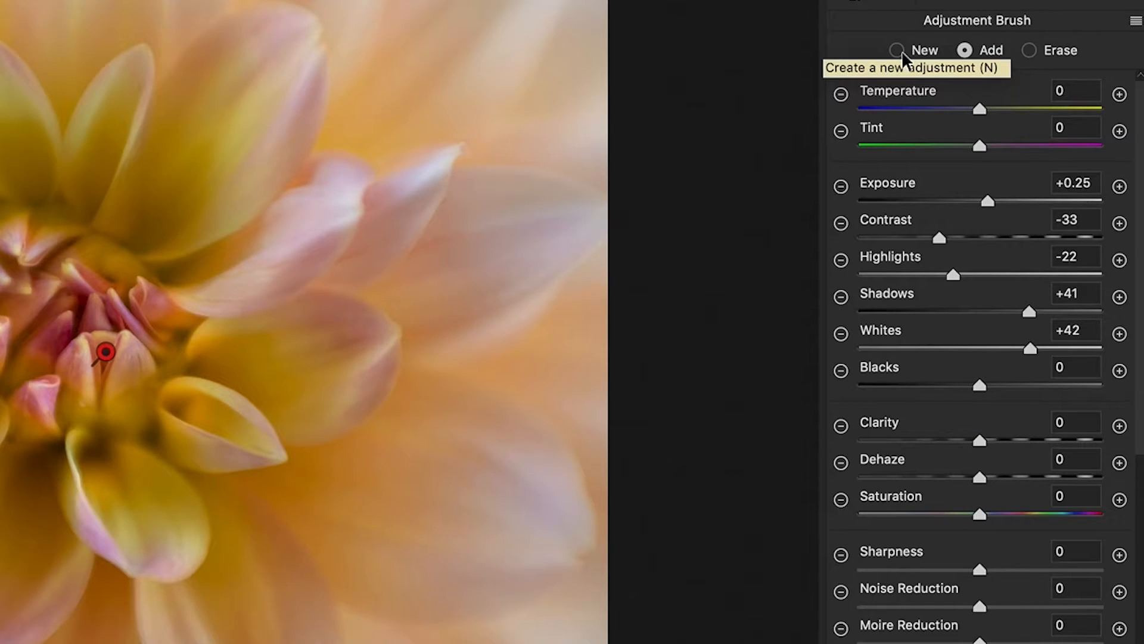
# Start a new brush adjustment and paint it onto the yellow petal right of the flower's centre.
pyautogui.click(903, 52)
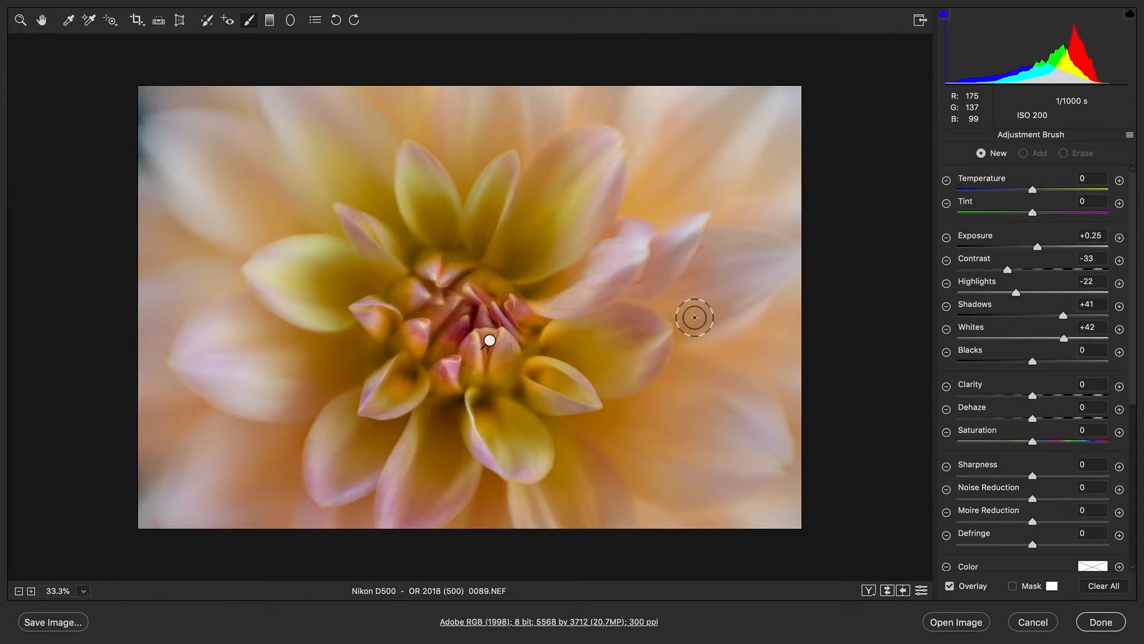
pyautogui.click(246, 338)
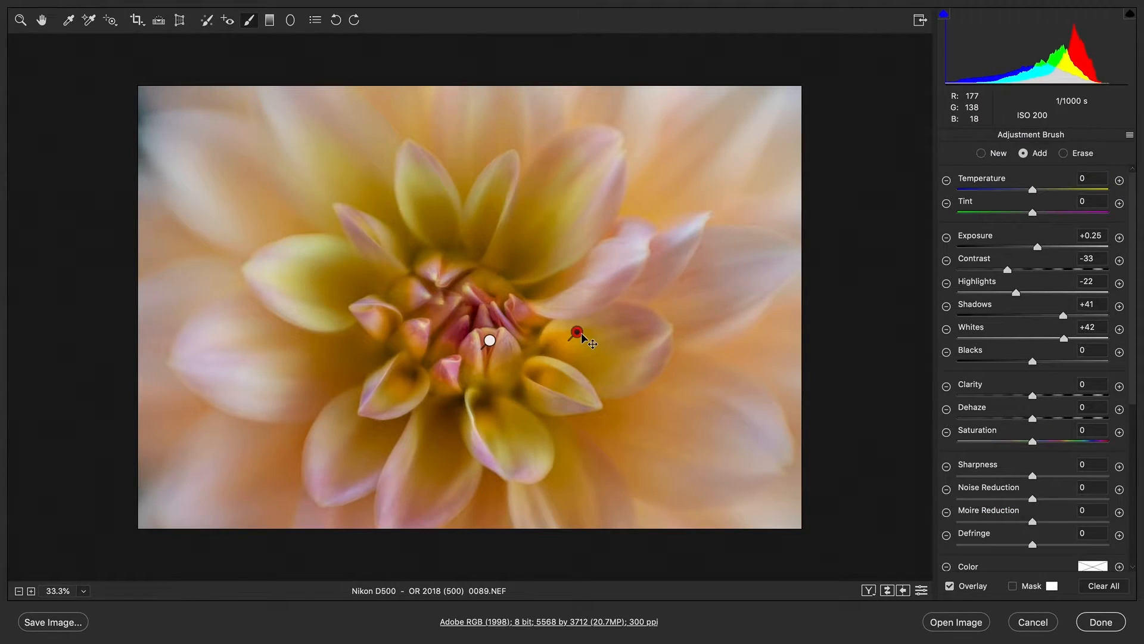
# Try selecting the adjustment pins and deleting the one on the right yellow petal, and undo the deletion.
pyautogui.moveTo(105, 357)
pyautogui.click(490, 343)
pyautogui.click(576, 332)
pyautogui.press('Delete')
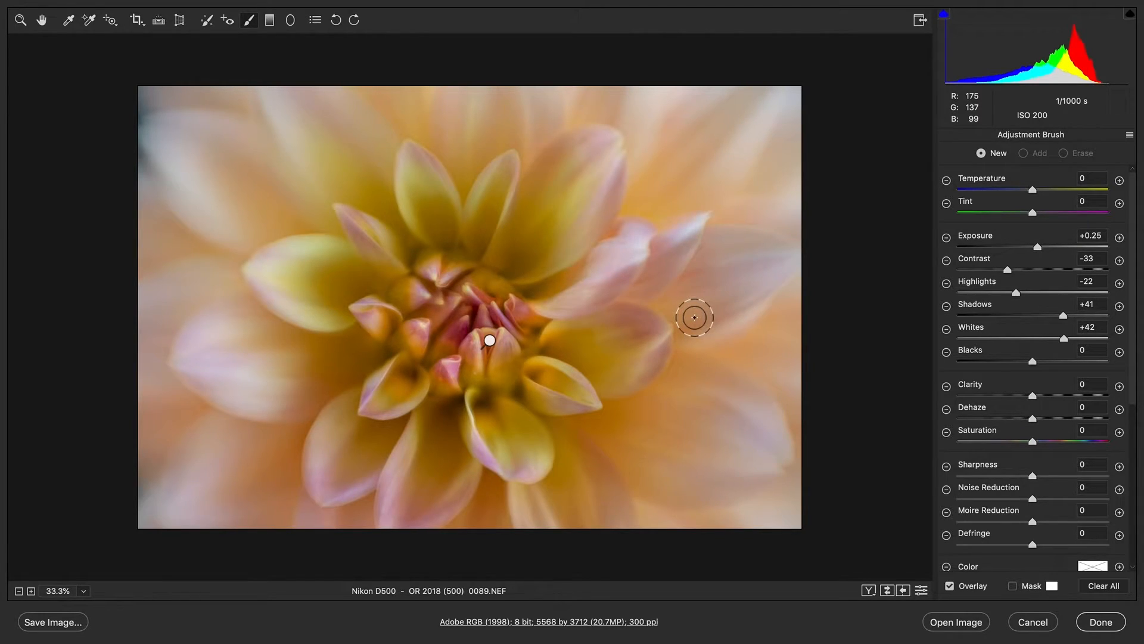
pyautogui.hotkey('ctrl', 'z')
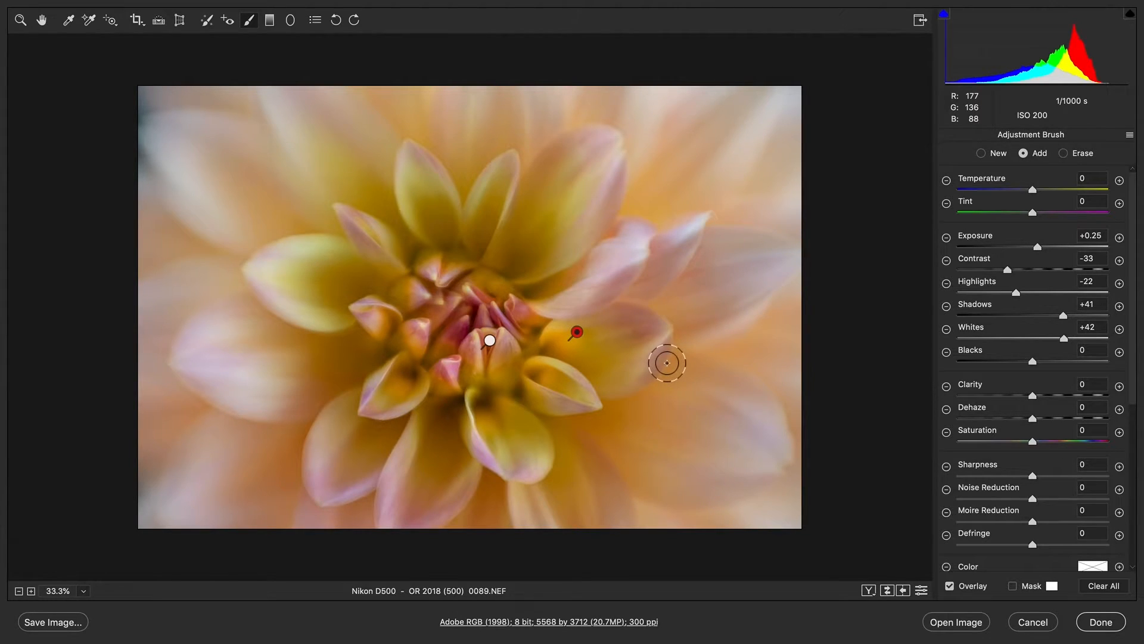
# Extend the second adjustment over the yellow petals right of and below the centre, with Exposure +0.05 and Shadows +39.
pyautogui.moveTo(601, 357); pyautogui.dragTo(607, 379)
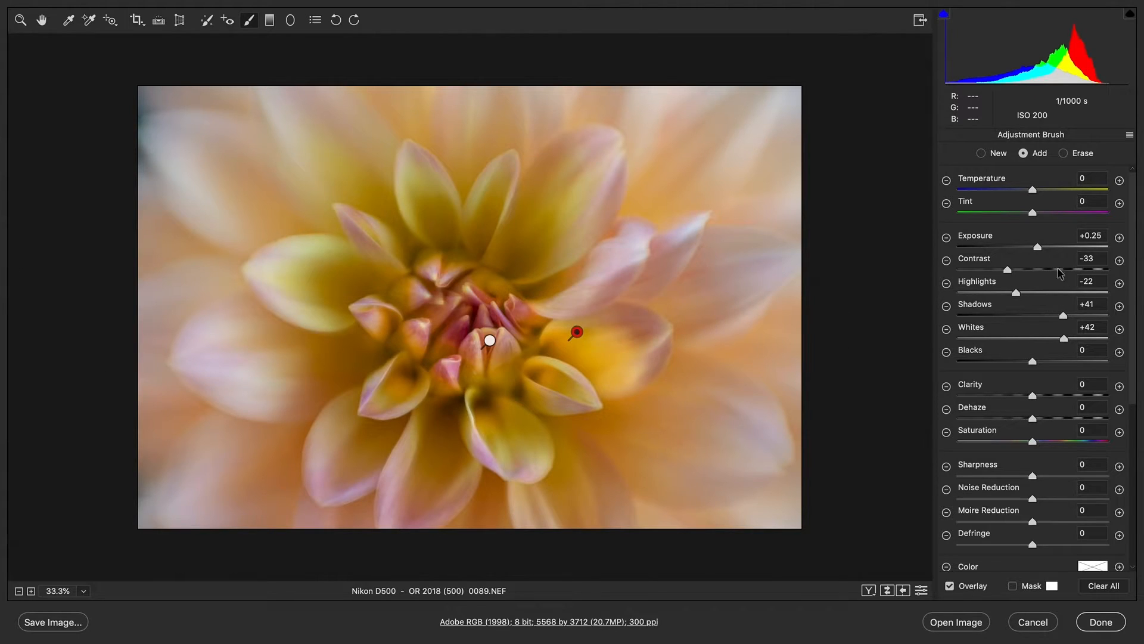
pyautogui.moveTo(1038, 247); pyautogui.dragTo(1033, 252)
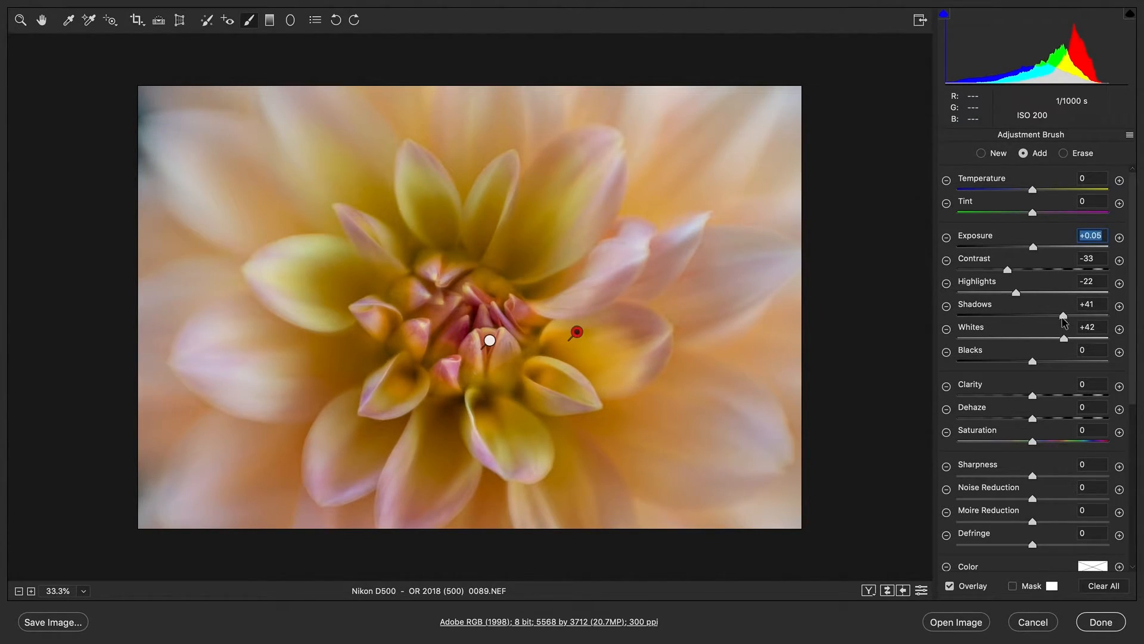
pyautogui.click(1065, 340)
pyautogui.moveTo(1063, 317); pyautogui.dragTo(1063, 317)
pyautogui.moveTo(559, 374); pyautogui.dragTo(539, 375)
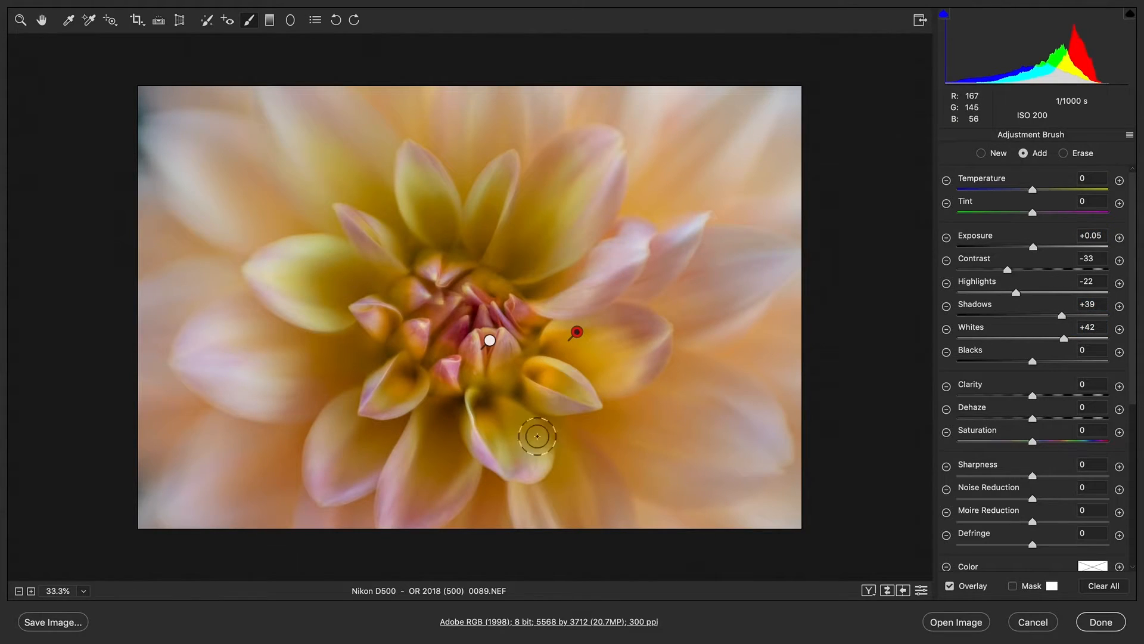
pyautogui.moveTo(538, 436); pyautogui.dragTo(498, 423)
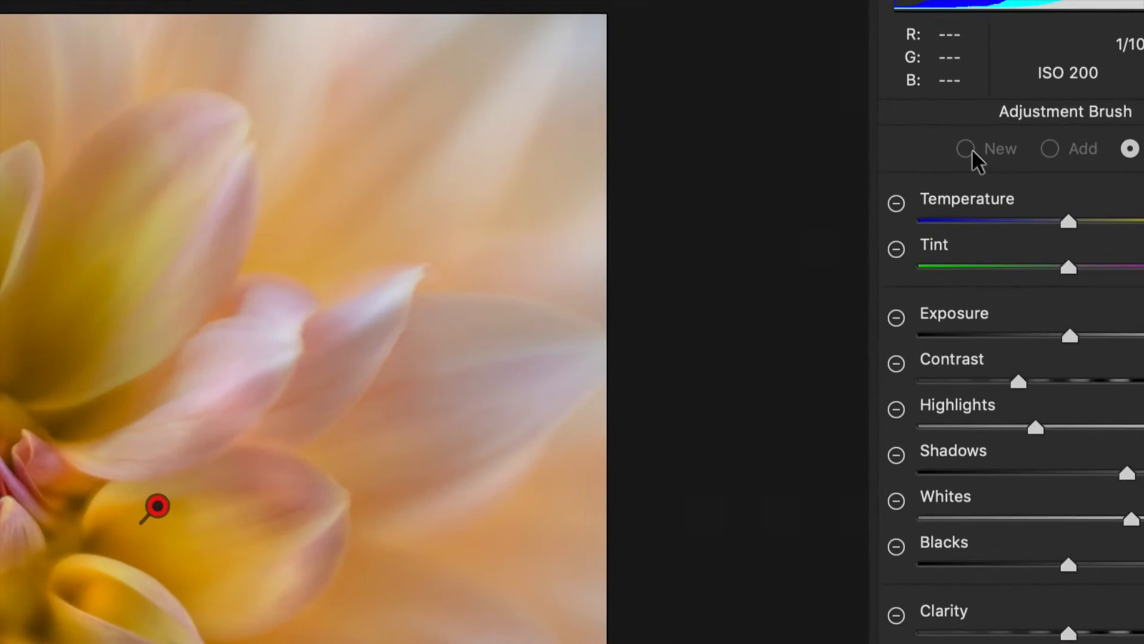
# Brush a new adjustment with reset settings onto the pale left petal, using Highlights -44 and Shadows -30.
pyautogui.click(981, 153)
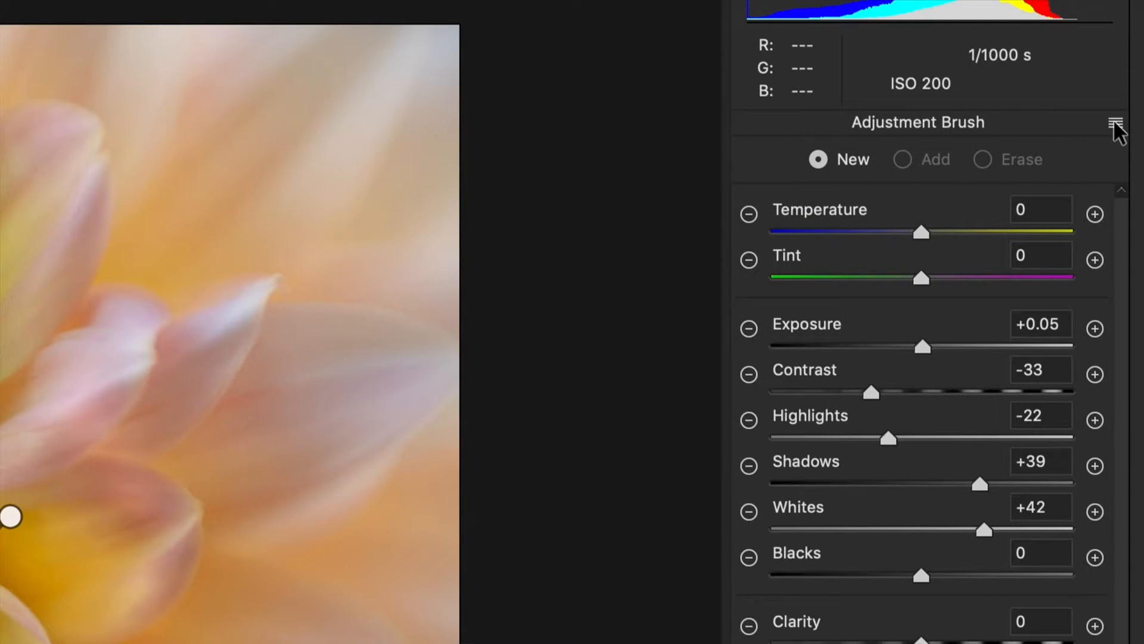
pyautogui.click(1115, 124)
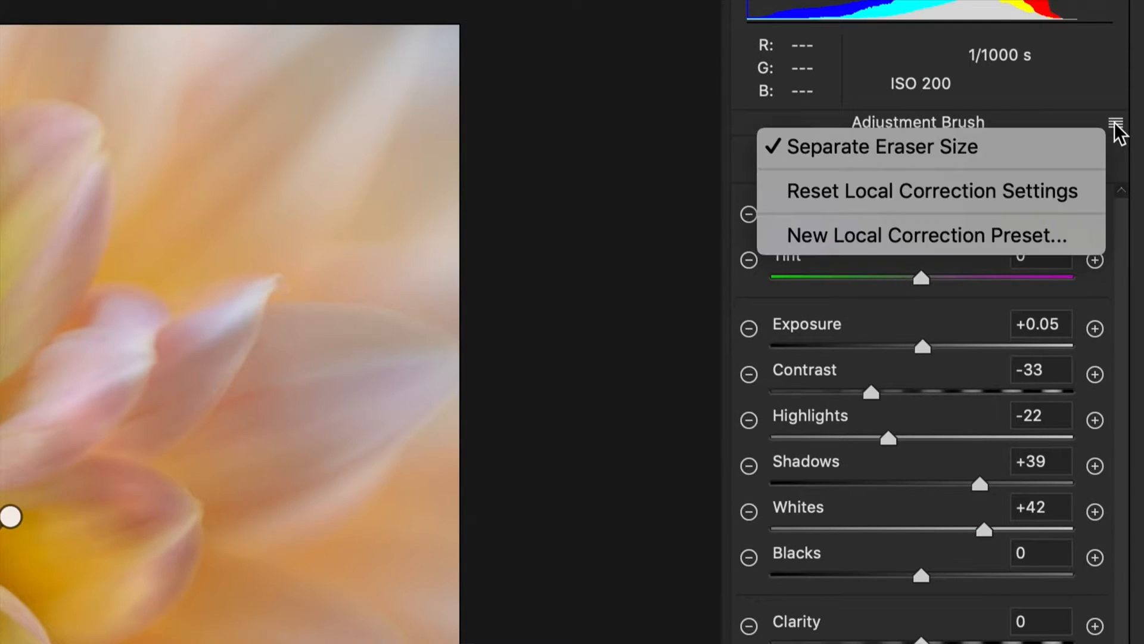
pyautogui.click(1057, 189)
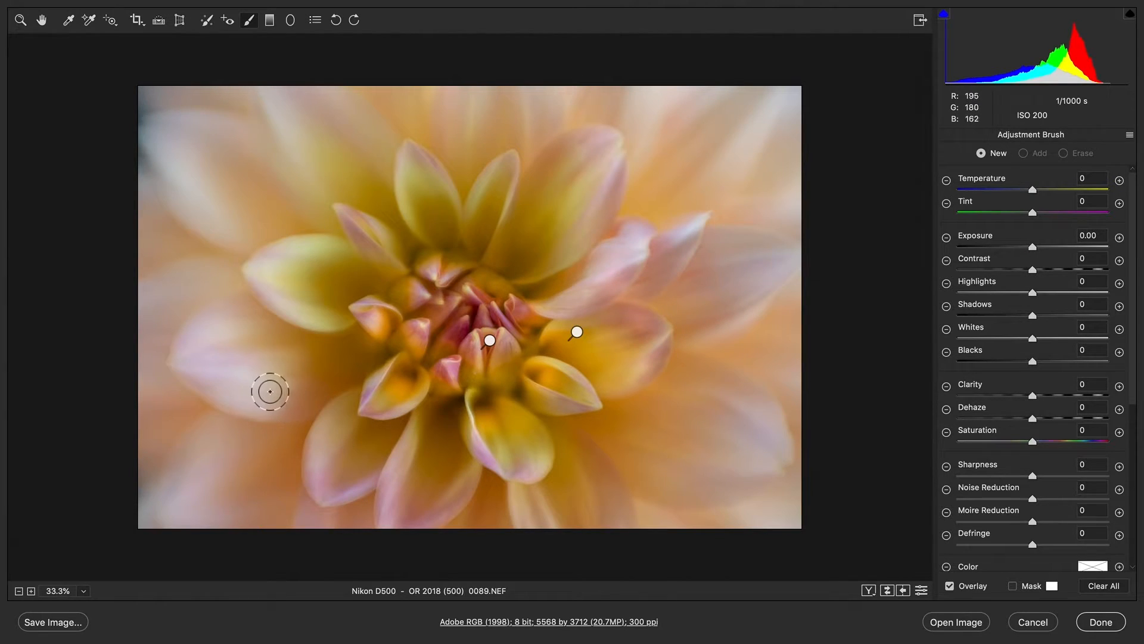
pyautogui.moveTo(269, 390)
pyautogui.mouseDown()
pyautogui.moveTo(232, 388)
pyautogui.moveTo(291, 365)
pyautogui.mouseUp()
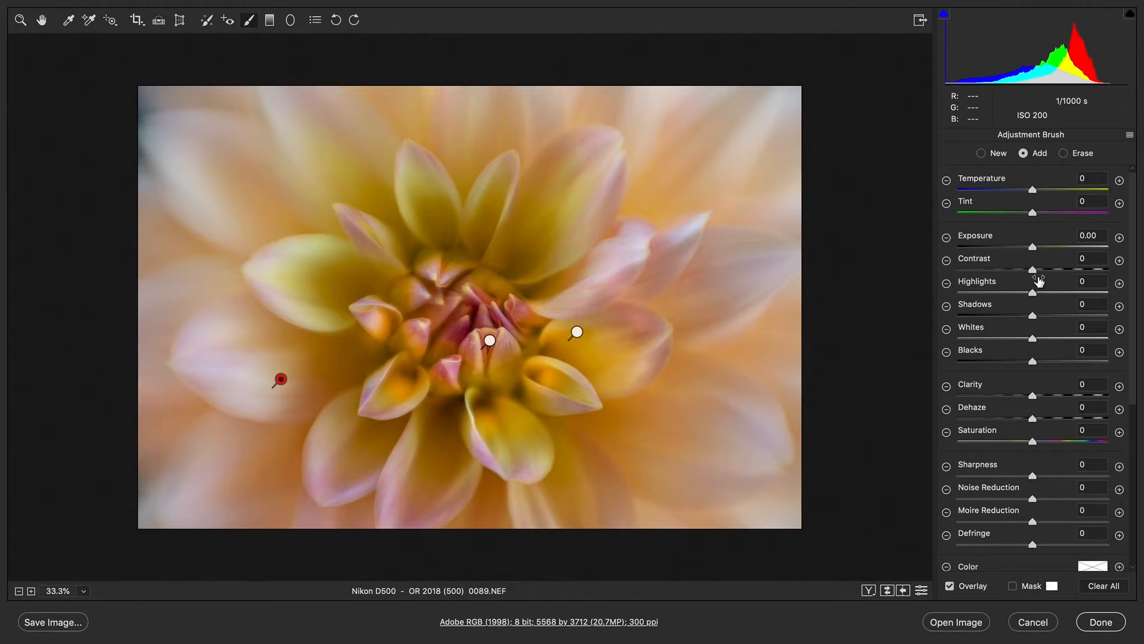
pyautogui.moveTo(1033, 293)
pyautogui.mouseDown()
pyautogui.moveTo(1000, 294)
pyautogui.moveTo(1026, 318)
pyautogui.moveTo(1011, 316)
pyautogui.mouseUp()
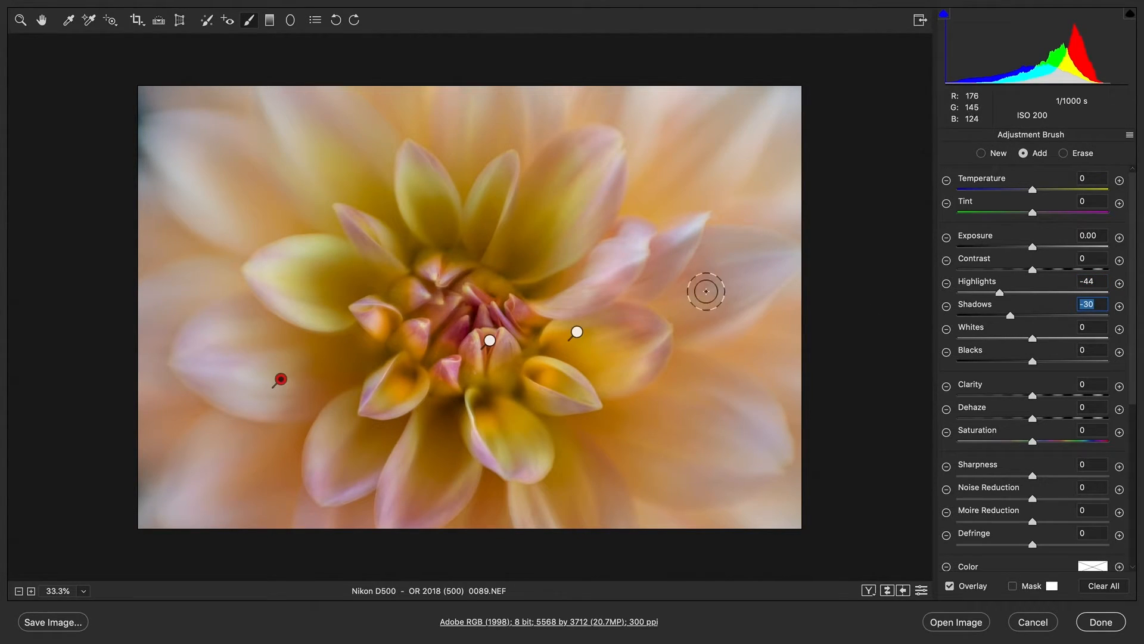
pyautogui.press('alt')
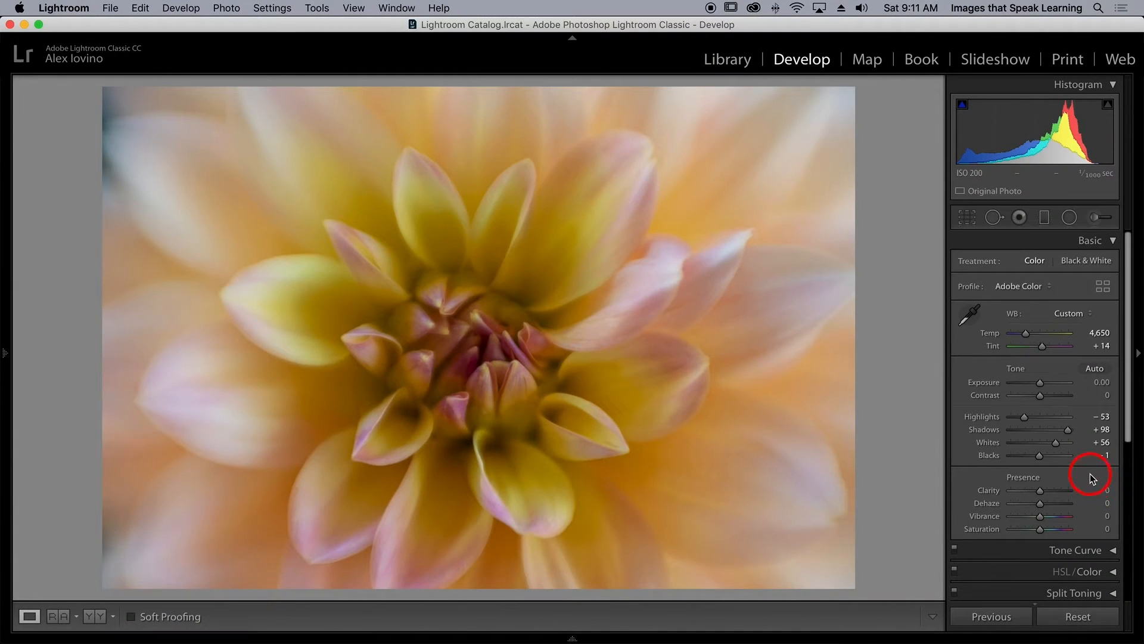
# Set the photo's Whites to +54 and activate the Adjustment Brush with its effect settings reset to zero.
pyautogui.moveTo(1057, 444); pyautogui.dragTo(1057, 443)
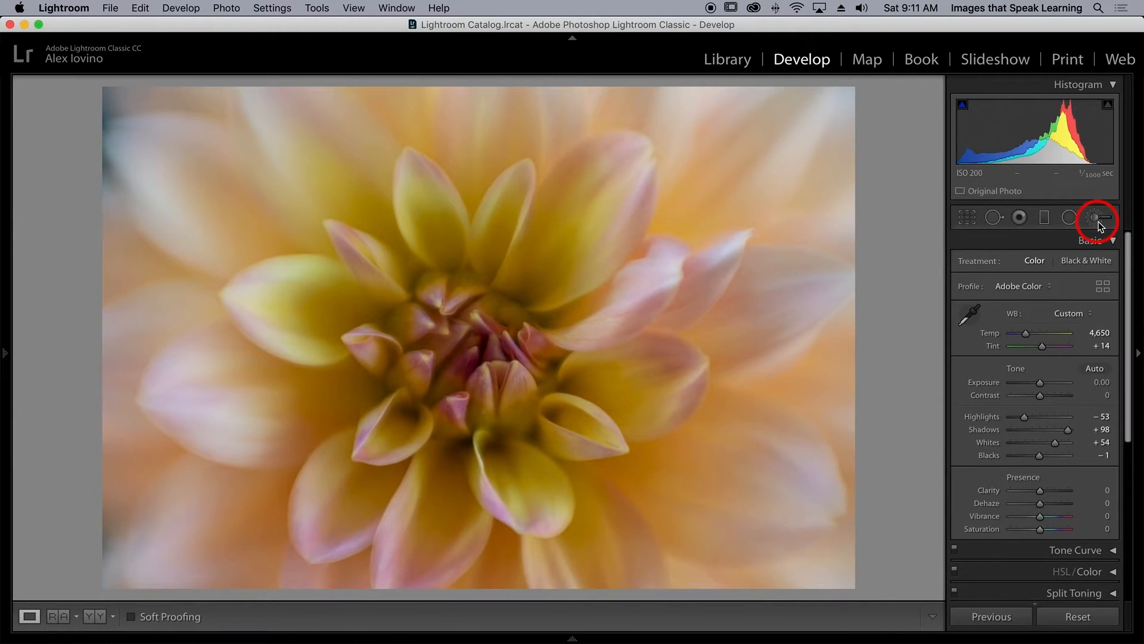
pyautogui.click(1099, 223)
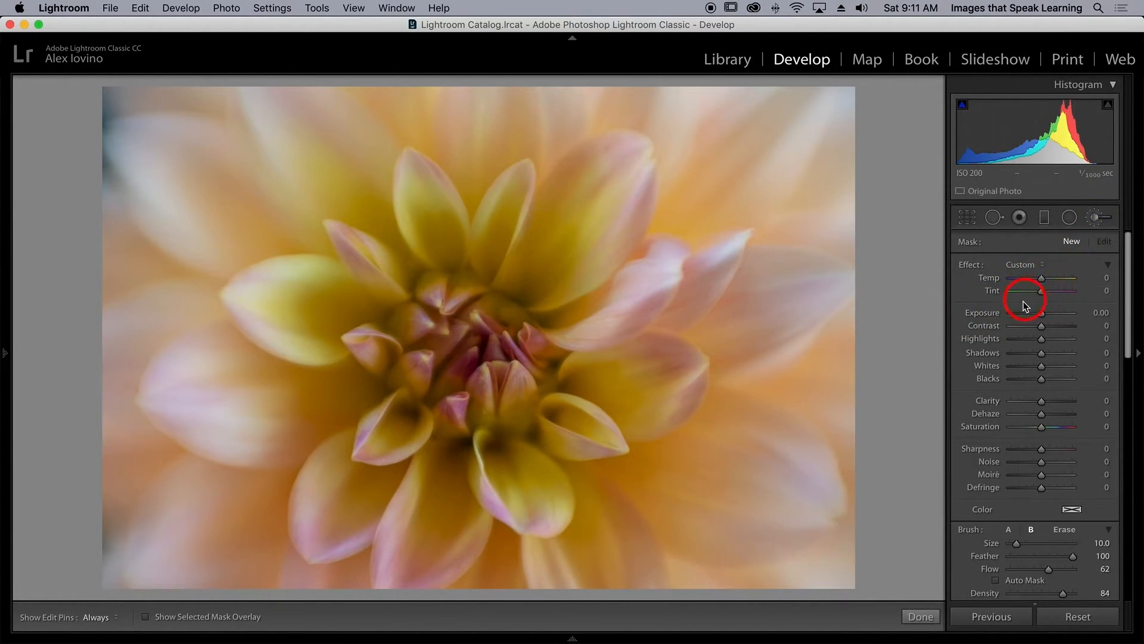
pyautogui.press('alt+super+8')
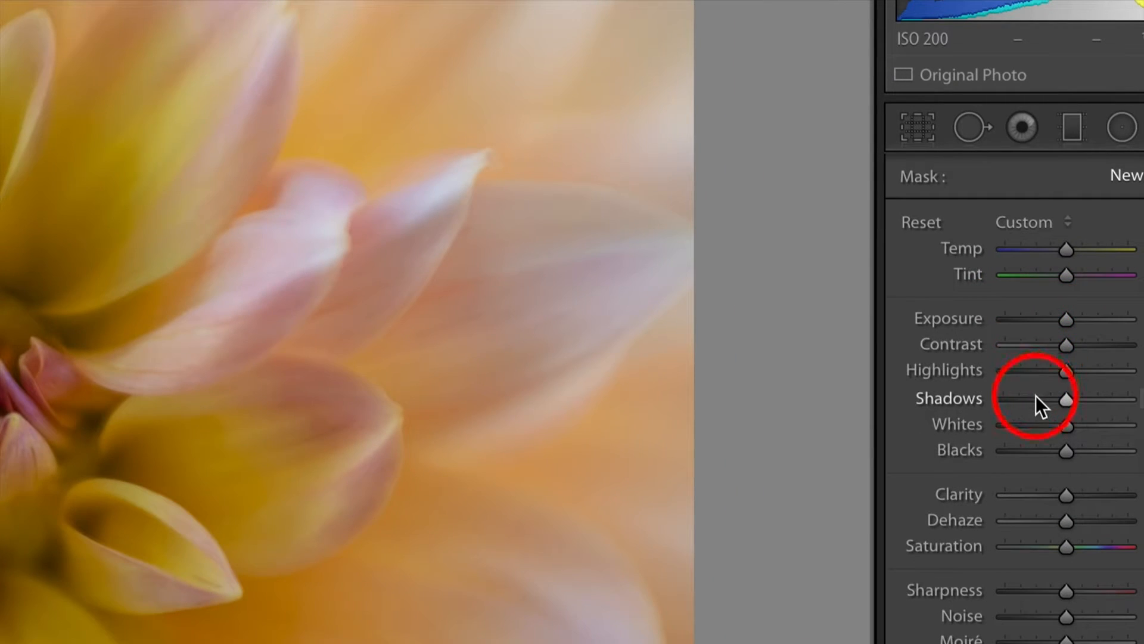
pyautogui.scroll(-5, 1035, 473)
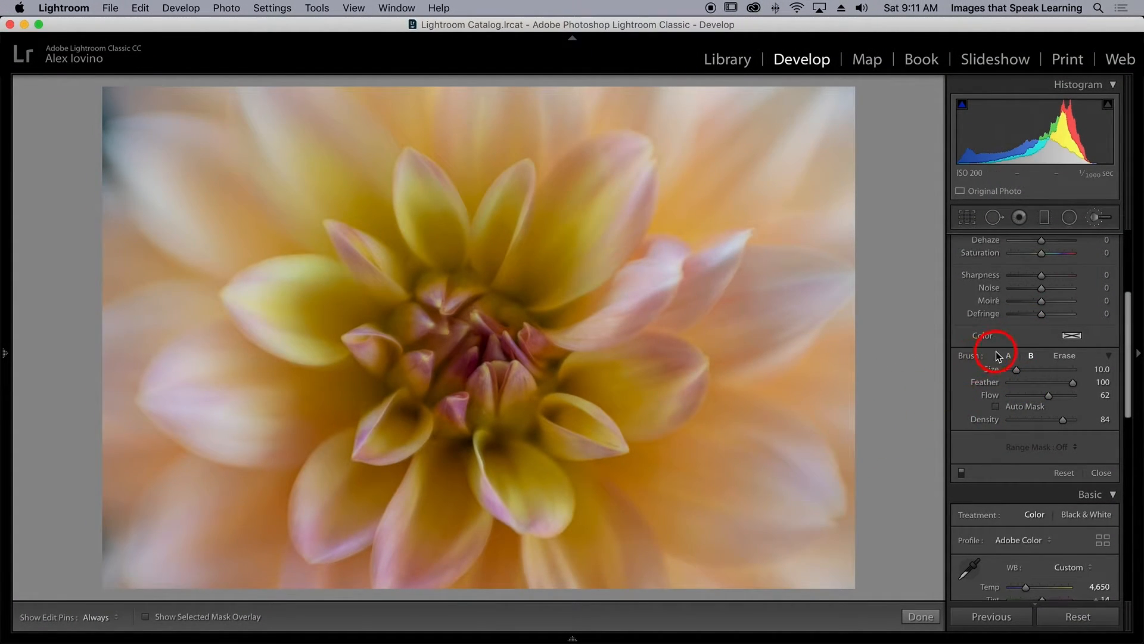
pyautogui.scroll(5, 1036, 357)
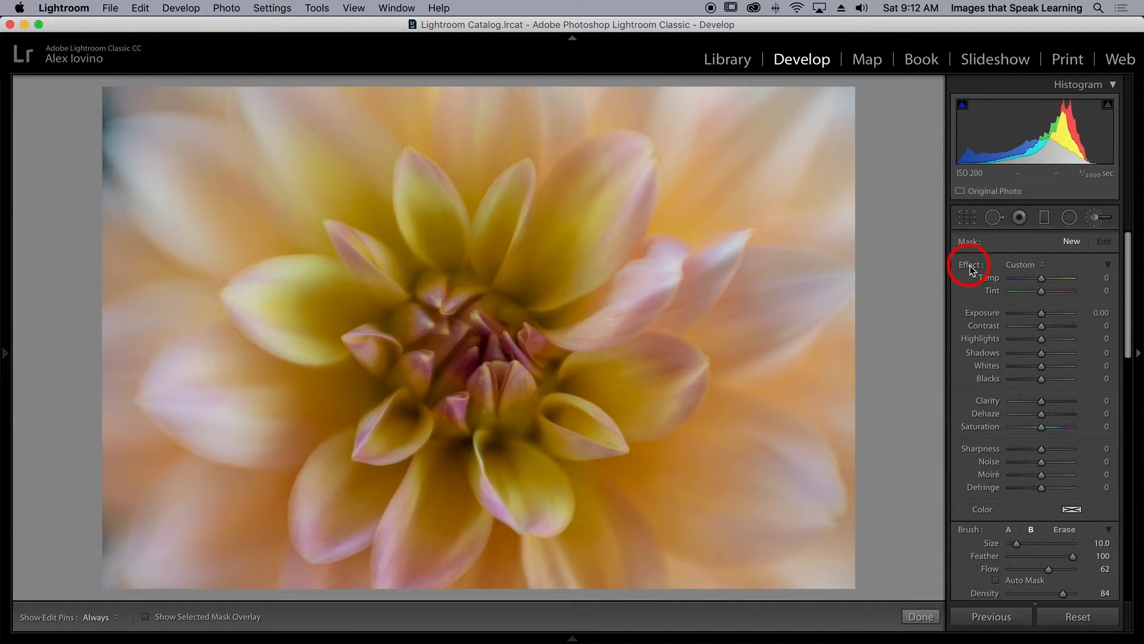
# Set brush B to Size 6.5, Feather 75, Flow 90 and Density 100.
pyautogui.press('alt')
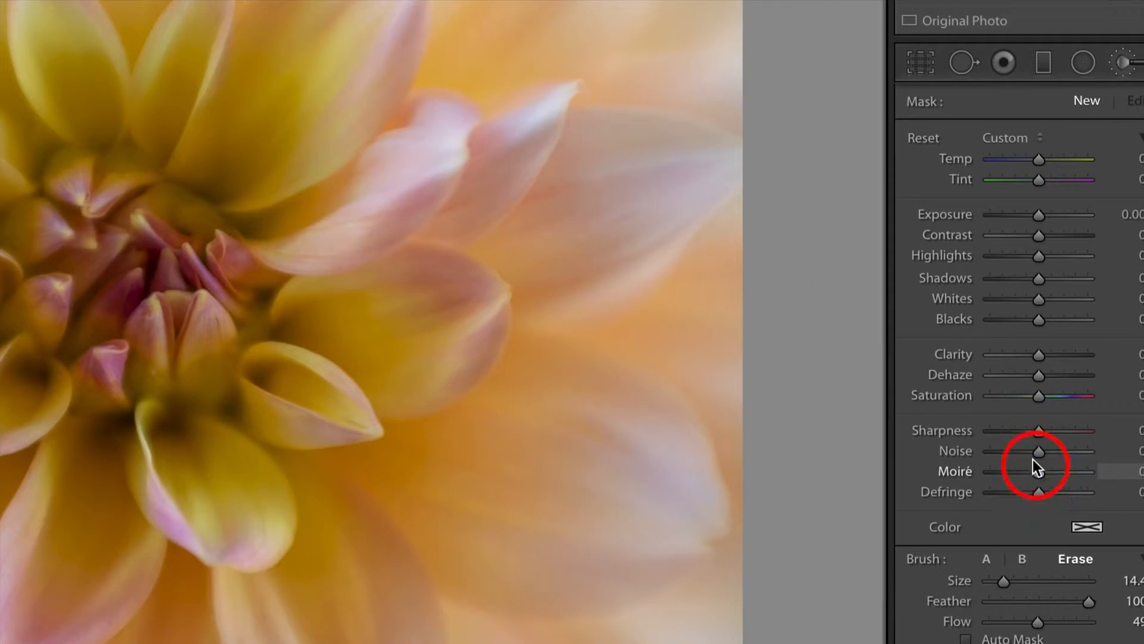
pyautogui.press('alt')
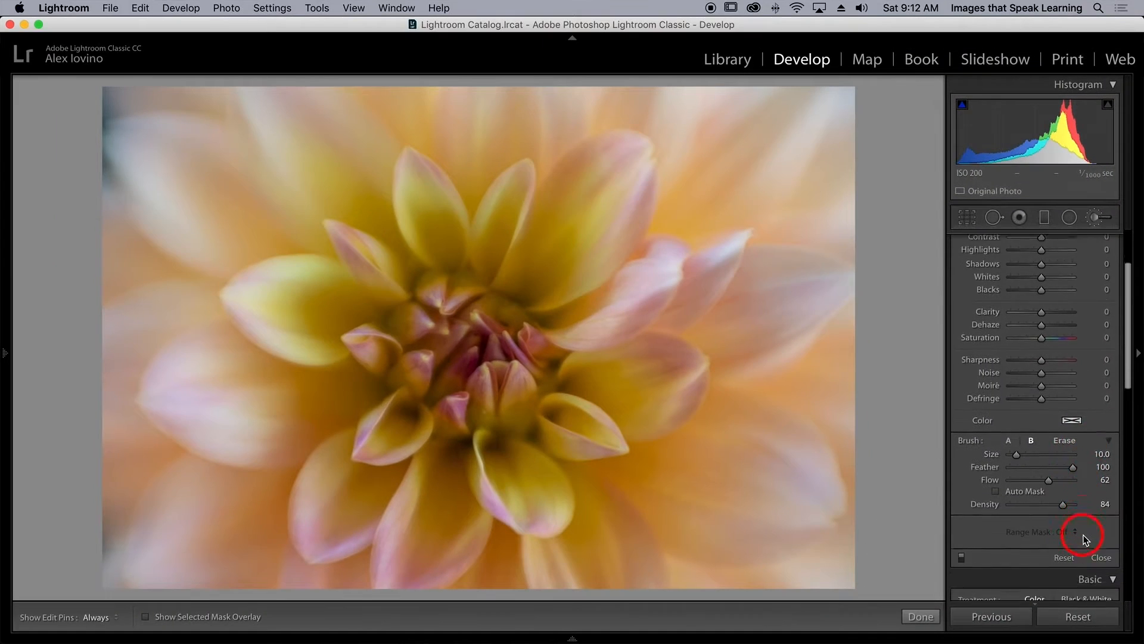
pyautogui.scroll(-2, 1060, 421)
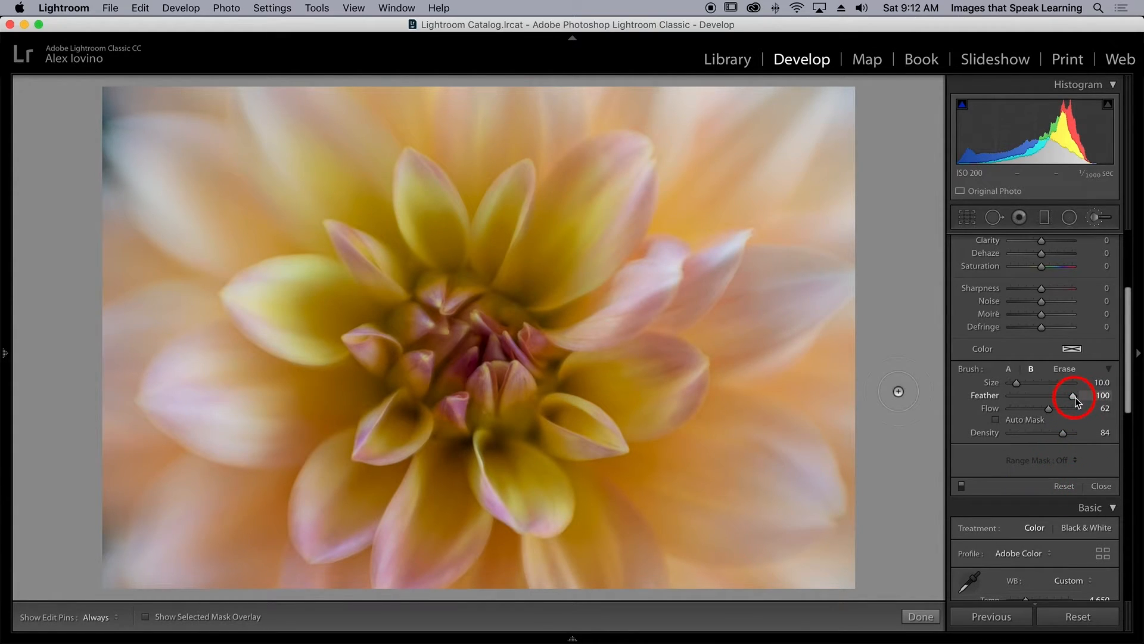
pyautogui.moveTo(1075, 398); pyautogui.dragTo(1087, 433)
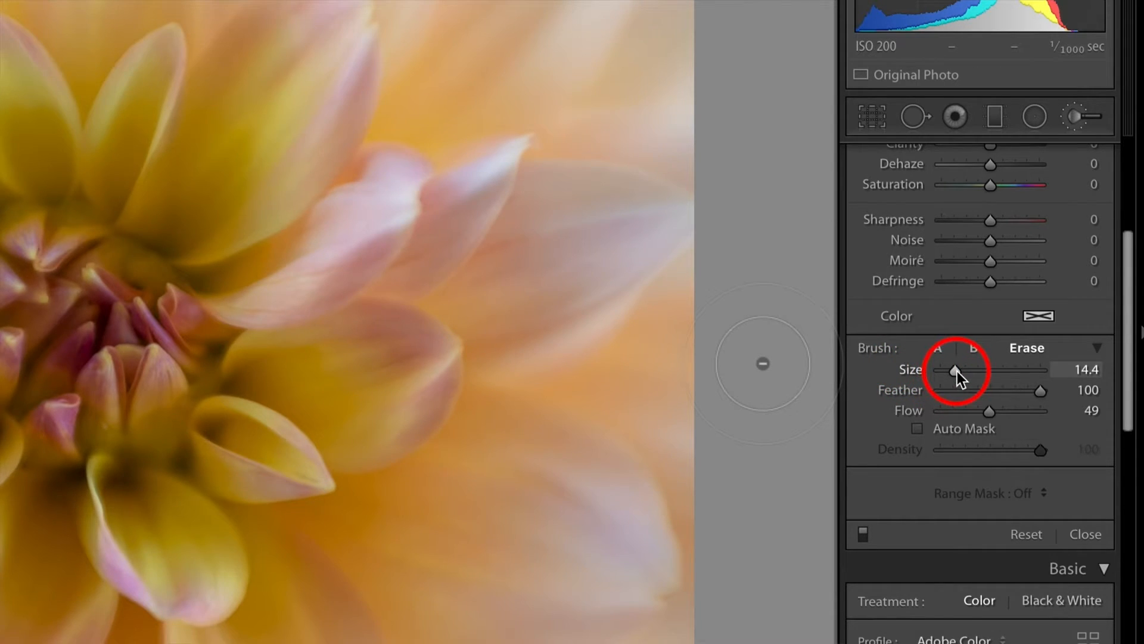
pyautogui.moveTo(955, 371); pyautogui.dragTo(948, 370)
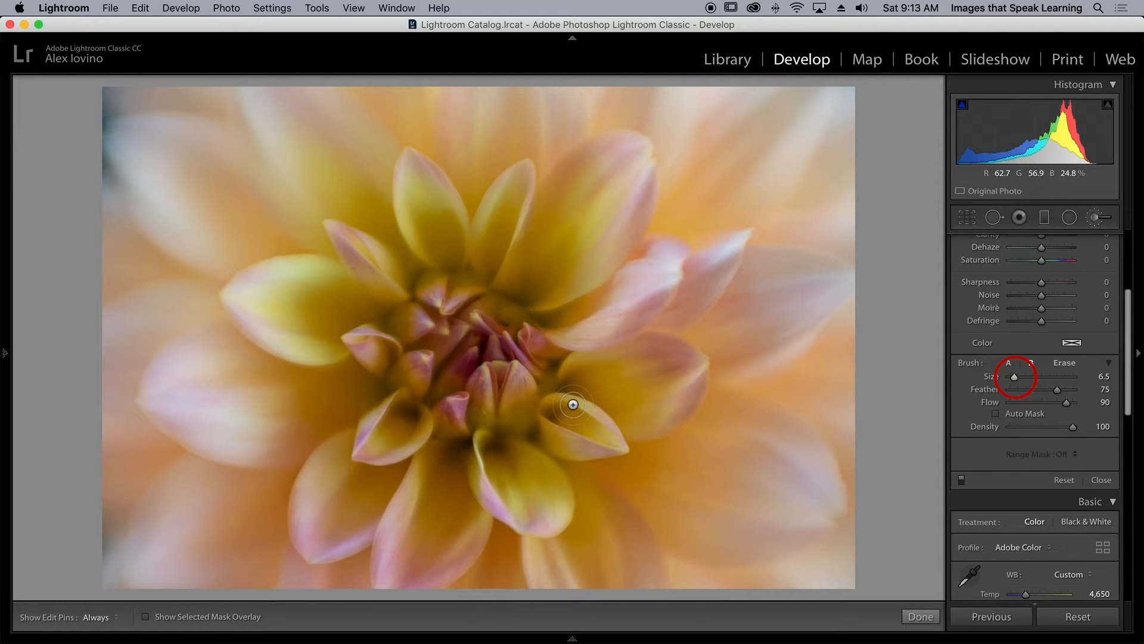
# Paint a new brush adjustment over the dark pink centre of the flower.
pyautogui.moveTo(487, 378)
pyautogui.mouseDown()
pyautogui.moveTo(469, 373)
pyautogui.moveTo(450, 400)
pyautogui.moveTo(429, 343)
pyautogui.moveTo(401, 371)
pyautogui.mouseUp()
pyautogui.press('h')
pyautogui.press('h')
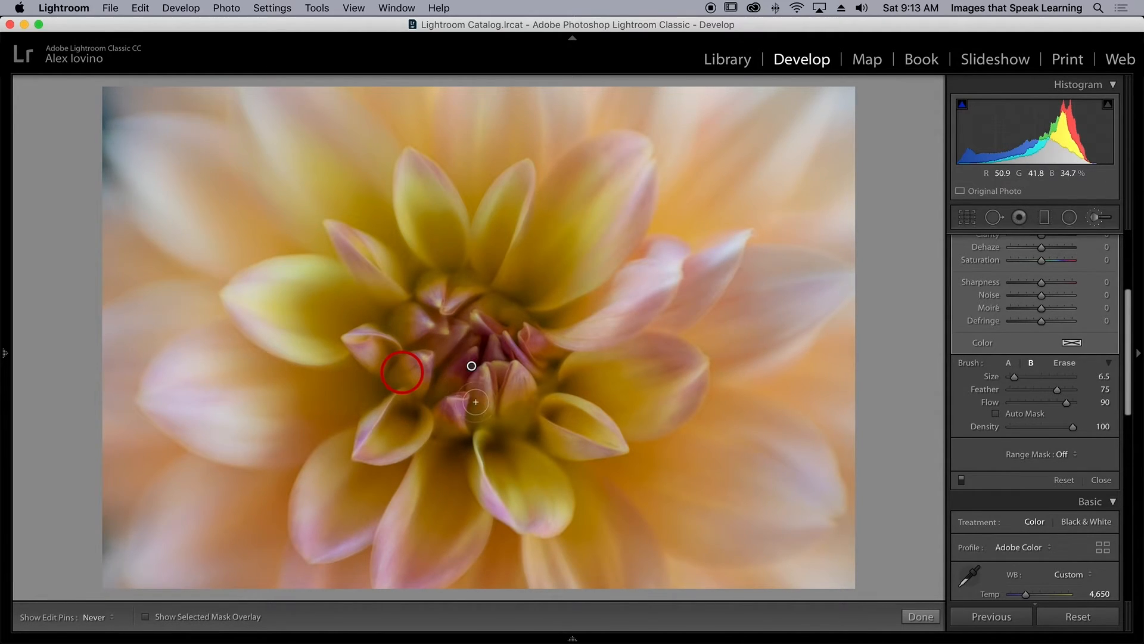
# Set the centre adjustment to Exposure 0.51, Shadows 66 and Whites 31.
pyautogui.scroll(5, 1102, 405)
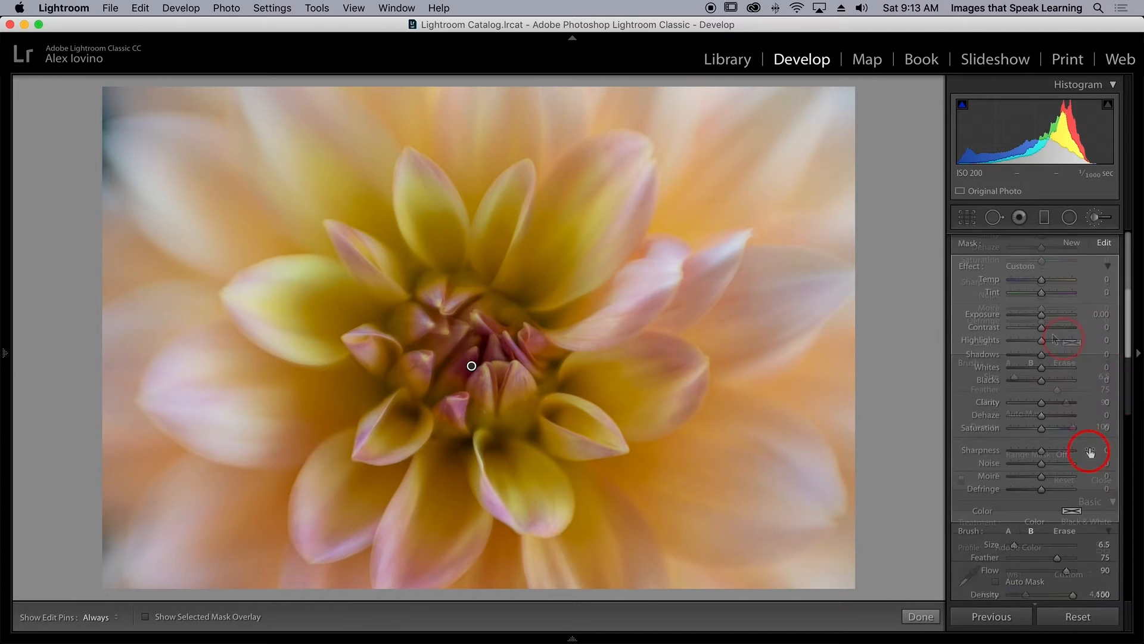
pyautogui.click(1043, 354)
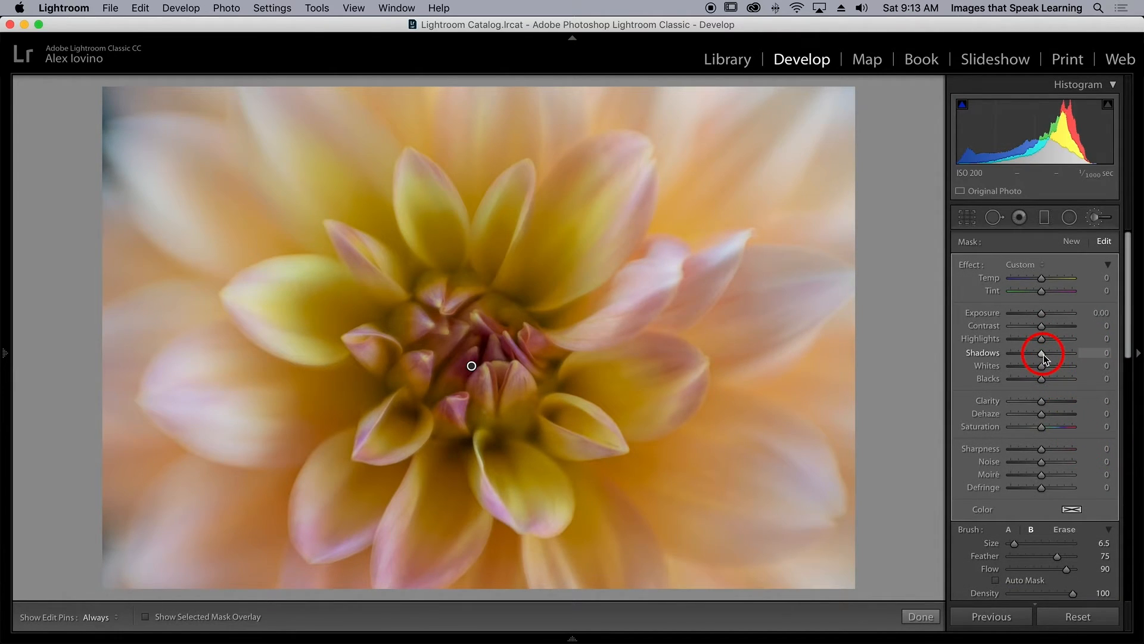
pyautogui.moveTo(1043, 353)
pyautogui.mouseDown()
pyautogui.moveTo(1062, 354)
pyautogui.moveTo(1046, 370)
pyautogui.mouseUp()
pyautogui.click(1047, 328)
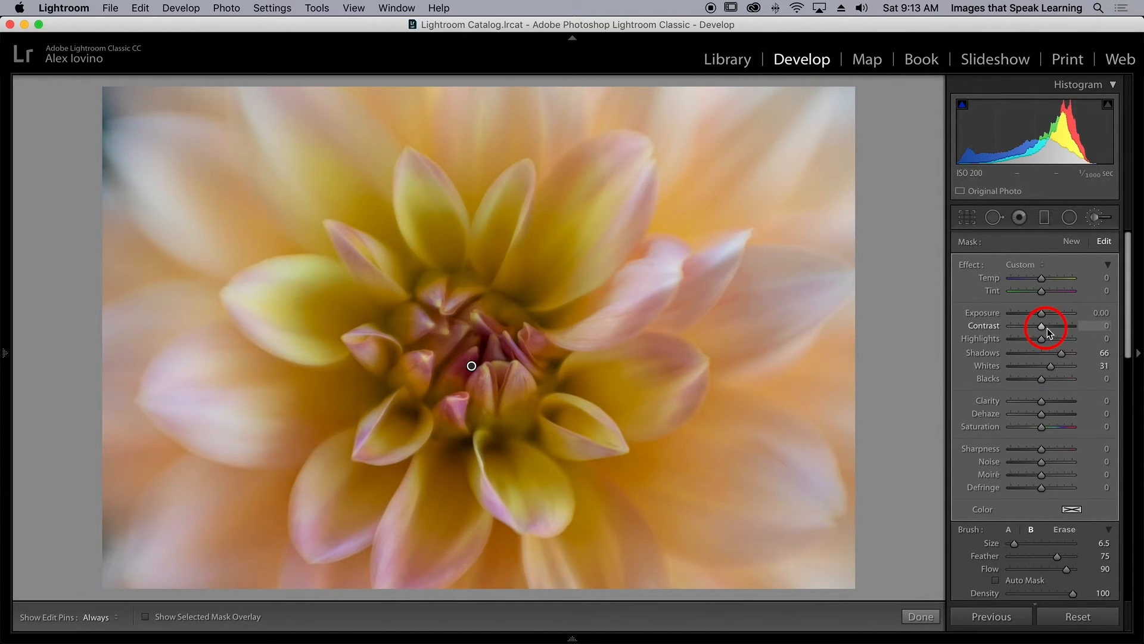
pyautogui.moveTo(1041, 313); pyautogui.dragTo(1043, 313)
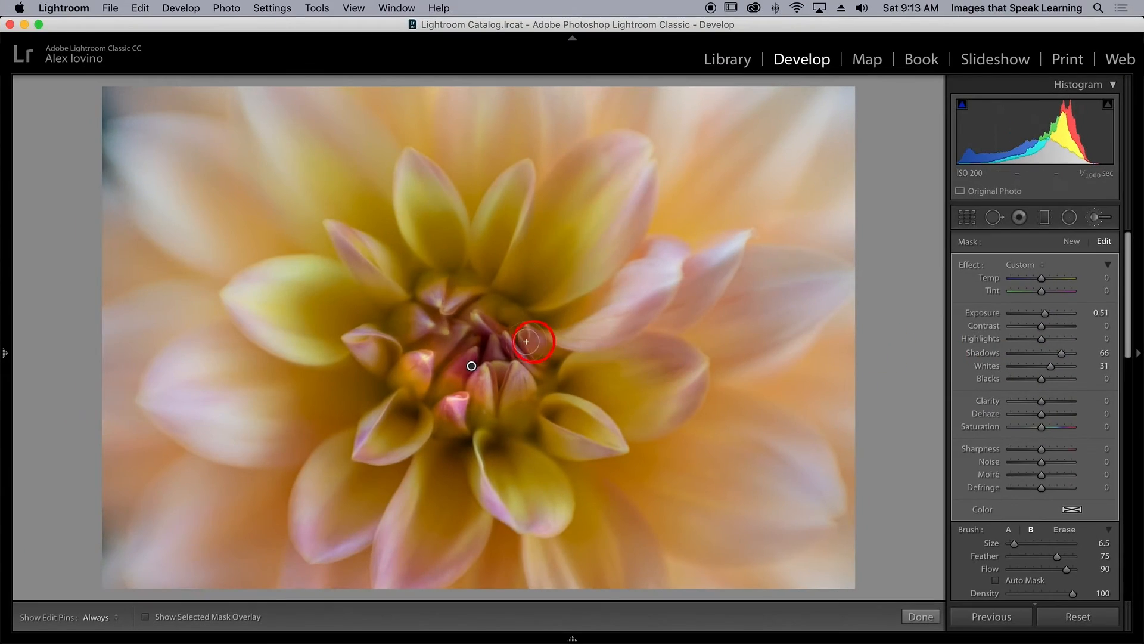
# Extend the adjustment over the small petals around the flower's centre and set its Contrast to -37.
pyautogui.press('h')
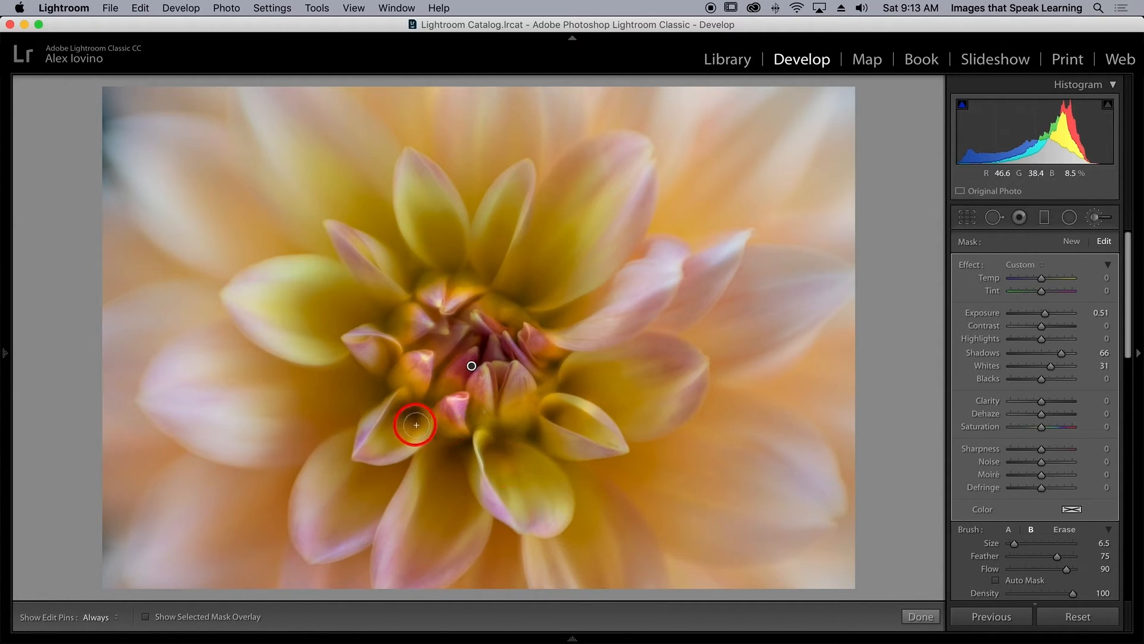
pyautogui.press('h')
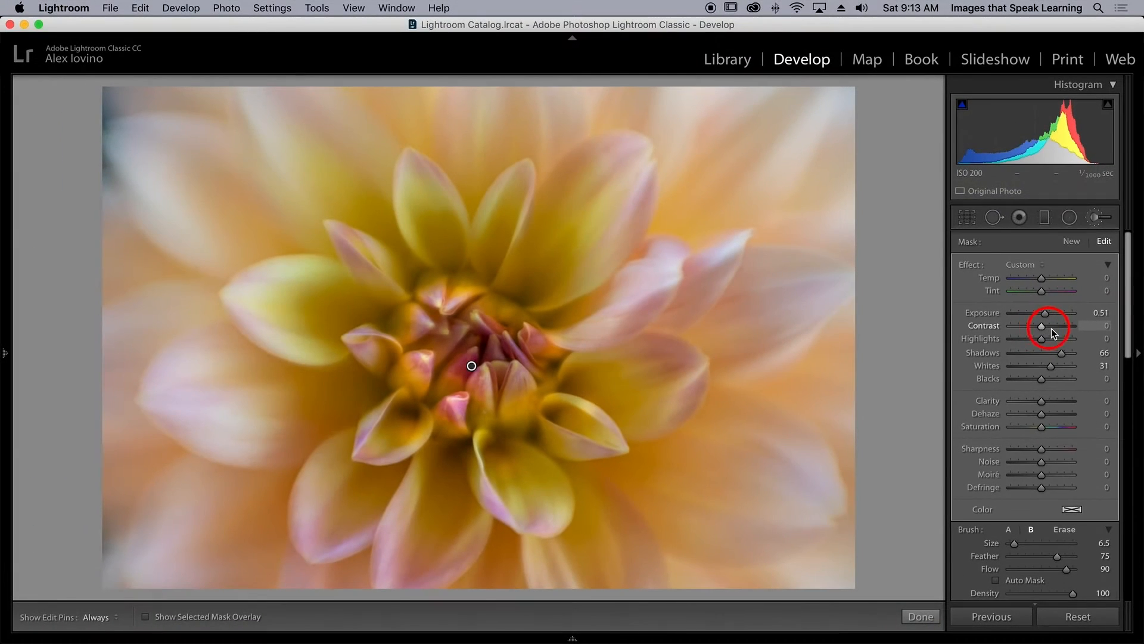
pyautogui.moveTo(1040, 328); pyautogui.dragTo(1036, 327)
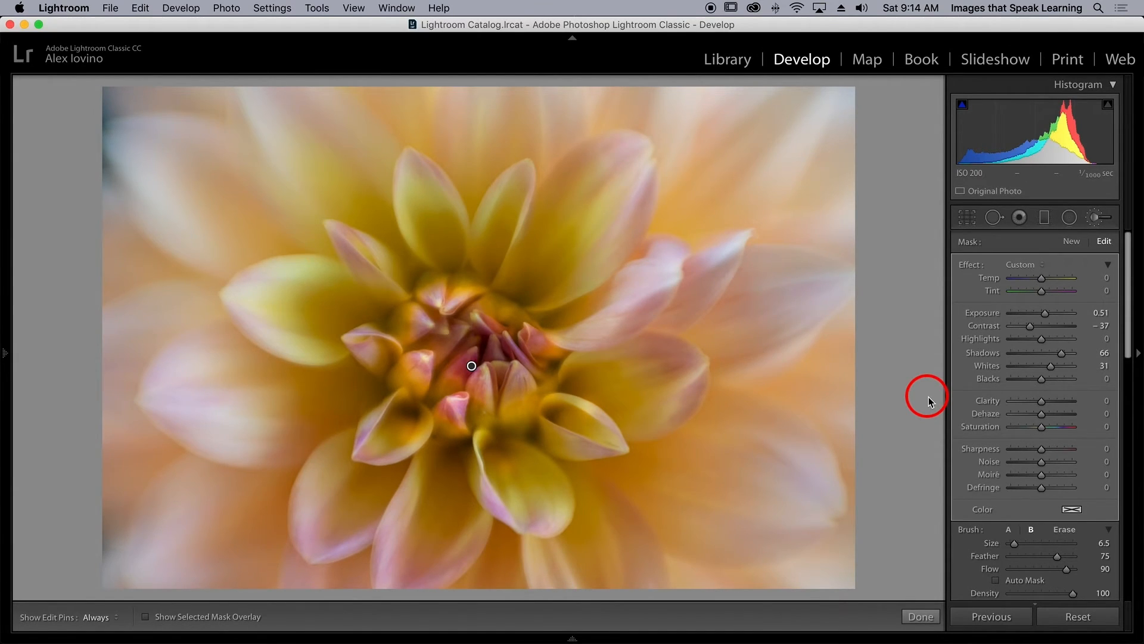
# Brush a new adjustment at Size 15 onto the yellow petal right of the centre, with Exposure -0.04, Shadows 18 and Whites 19.
pyautogui.press(']')
pyautogui.press(']')
pyautogui.press(']')
pyautogui.press(']')
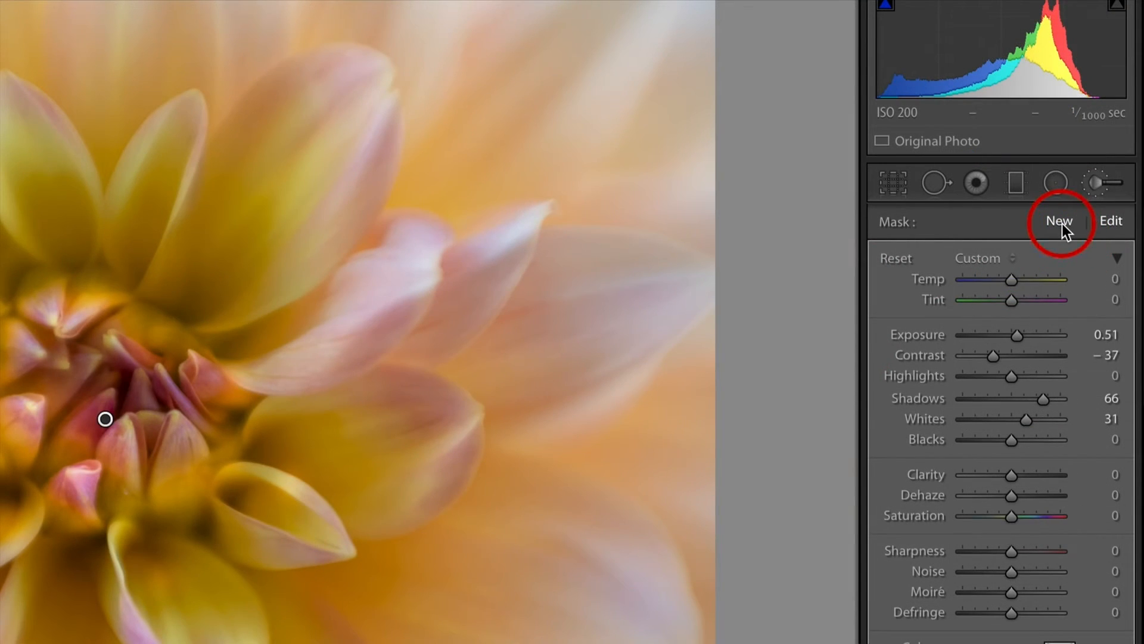
pyautogui.click(1061, 223)
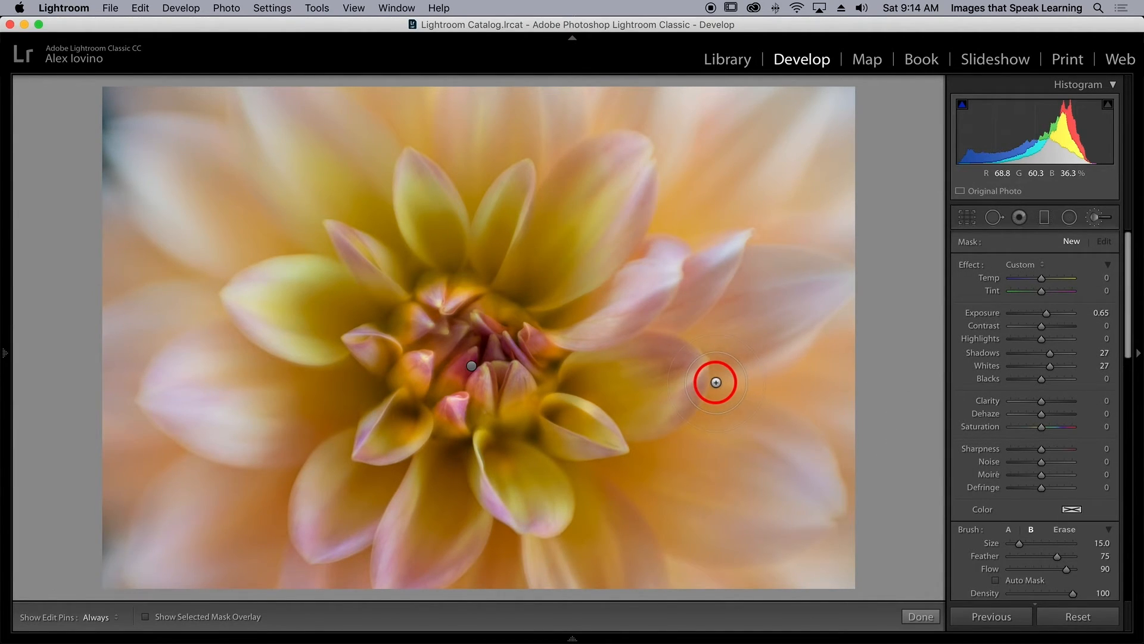
pyautogui.click(660, 349)
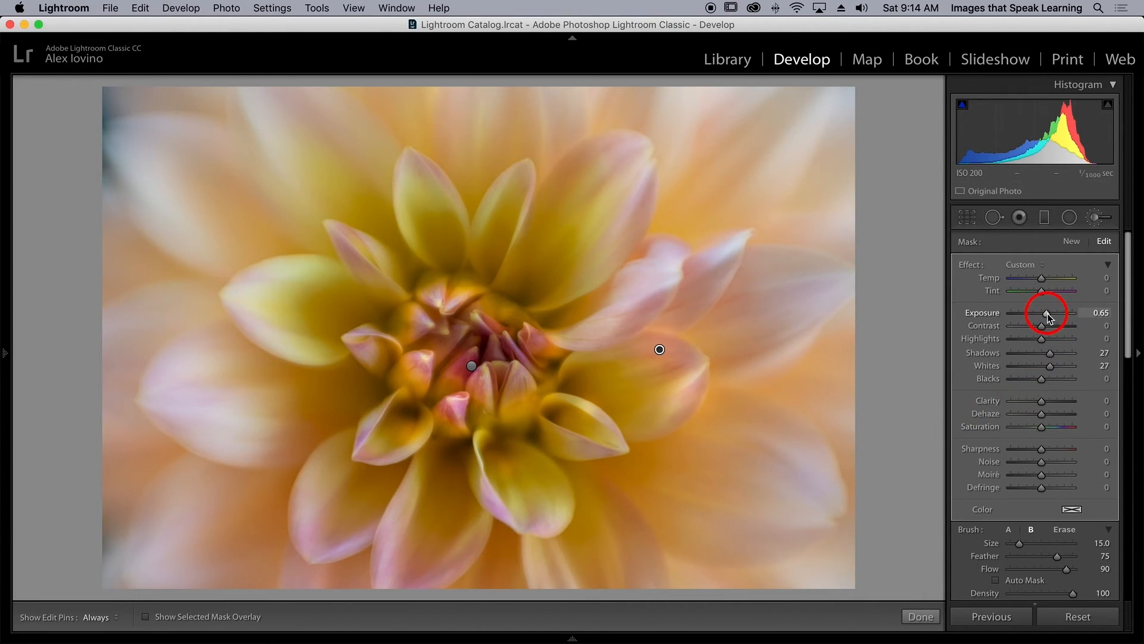
pyautogui.moveTo(1047, 314); pyautogui.dragTo(1042, 314)
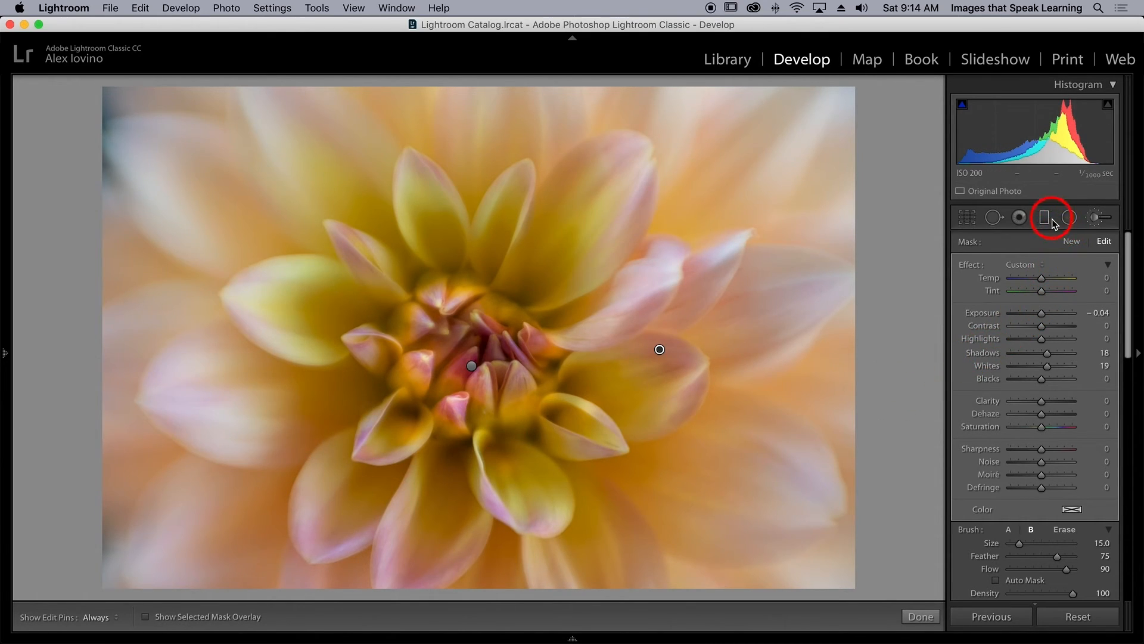
# Brush a new adjustment with reset settings onto the pale left petal, using Highlights -41 and Shadows -38.
pyautogui.click(1076, 243)
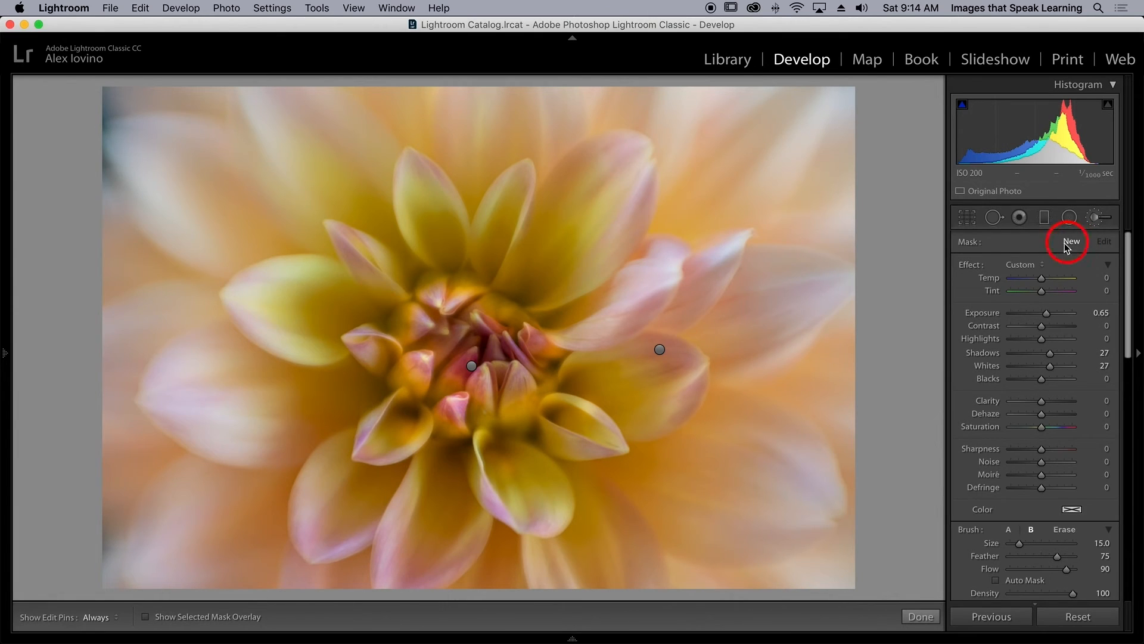
pyautogui.doubleClick(972, 266)
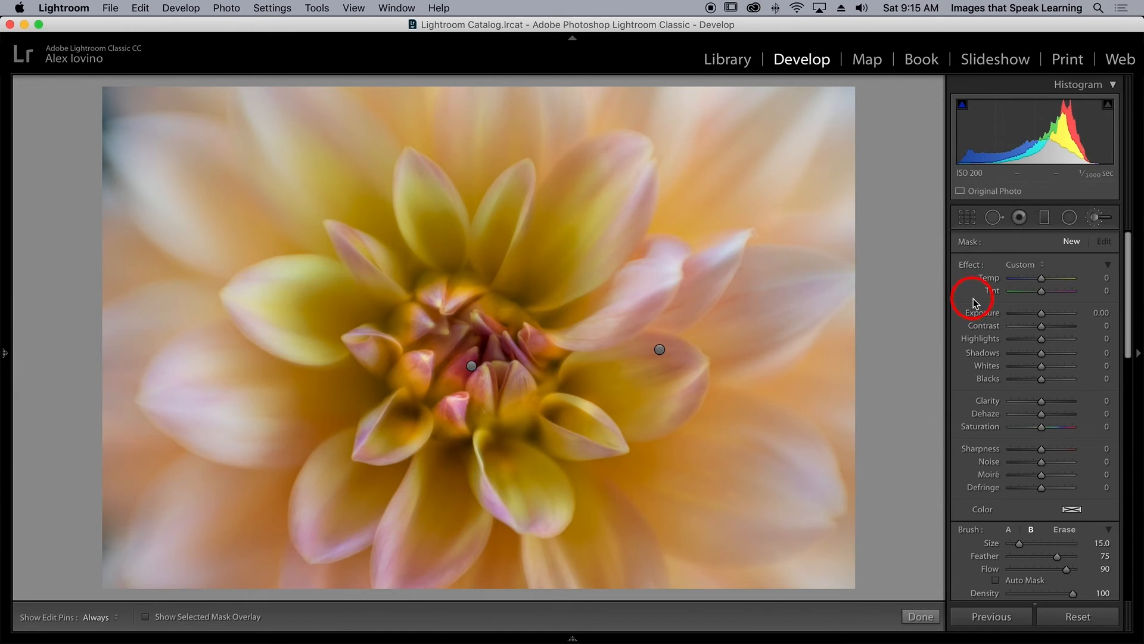
pyautogui.press('h')
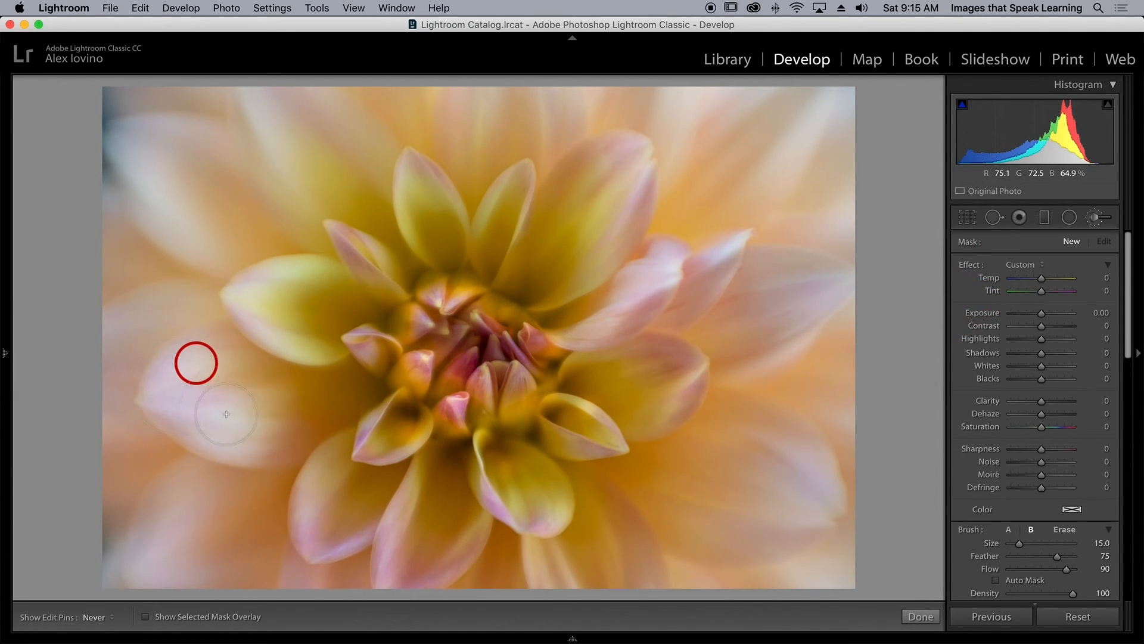
pyautogui.press('h')
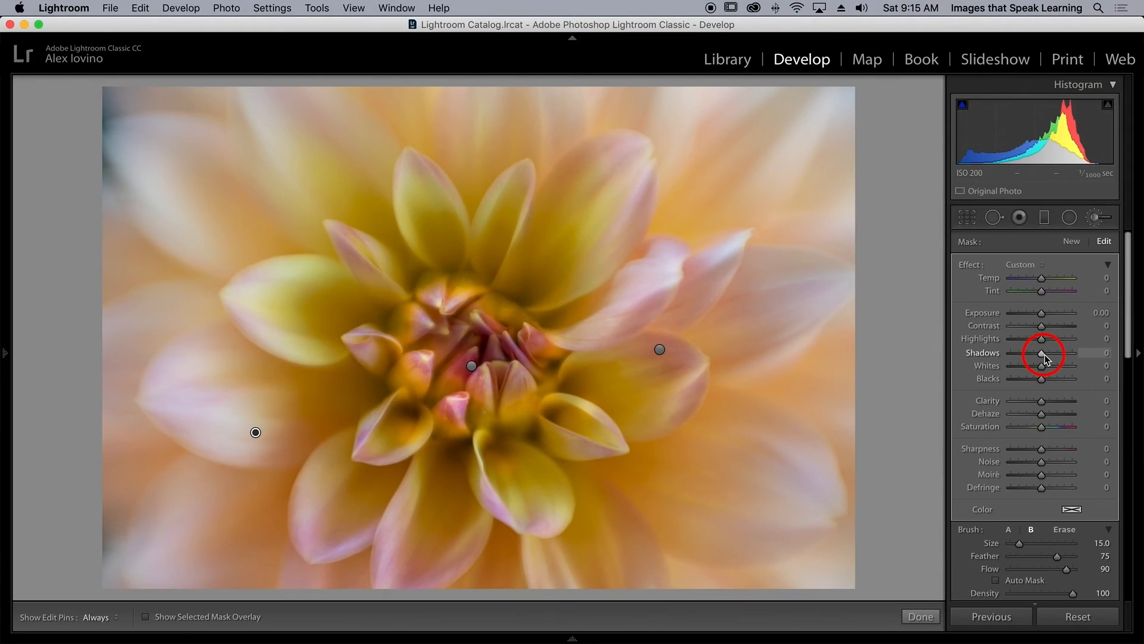
pyautogui.moveTo(1041, 338)
pyautogui.mouseDown()
pyautogui.moveTo(1029, 339)
pyautogui.moveTo(1029, 355)
pyautogui.mouseUp()
pyautogui.press('h')
pyautogui.press('h')
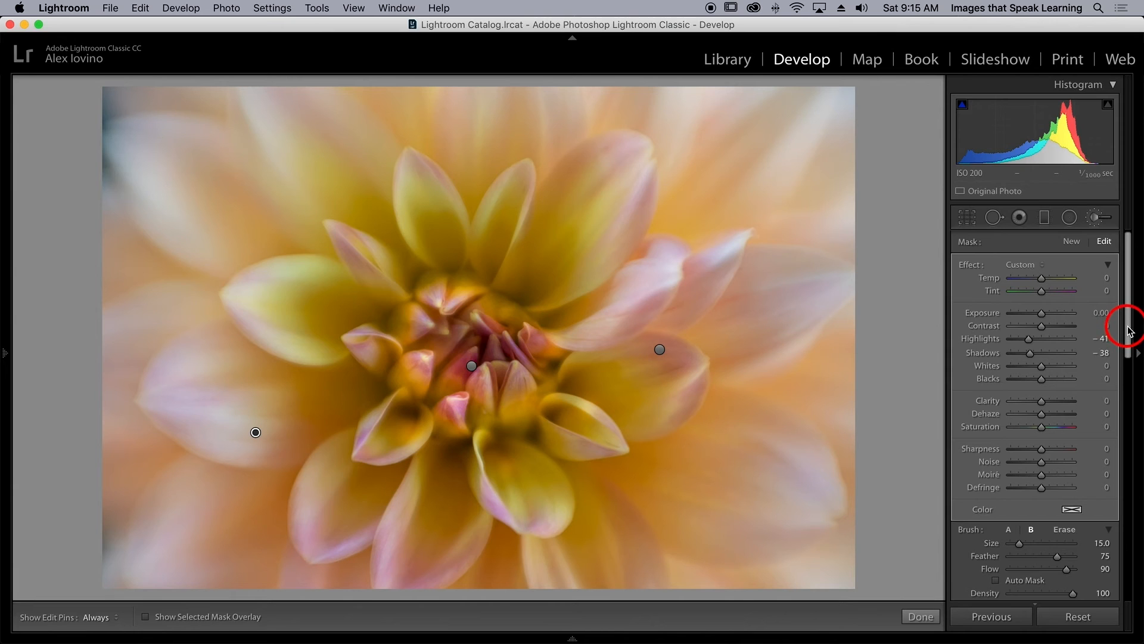
# Compare the photo with all brush adjustments switched off and on.
pyautogui.scroll(-5, 1128, 331)
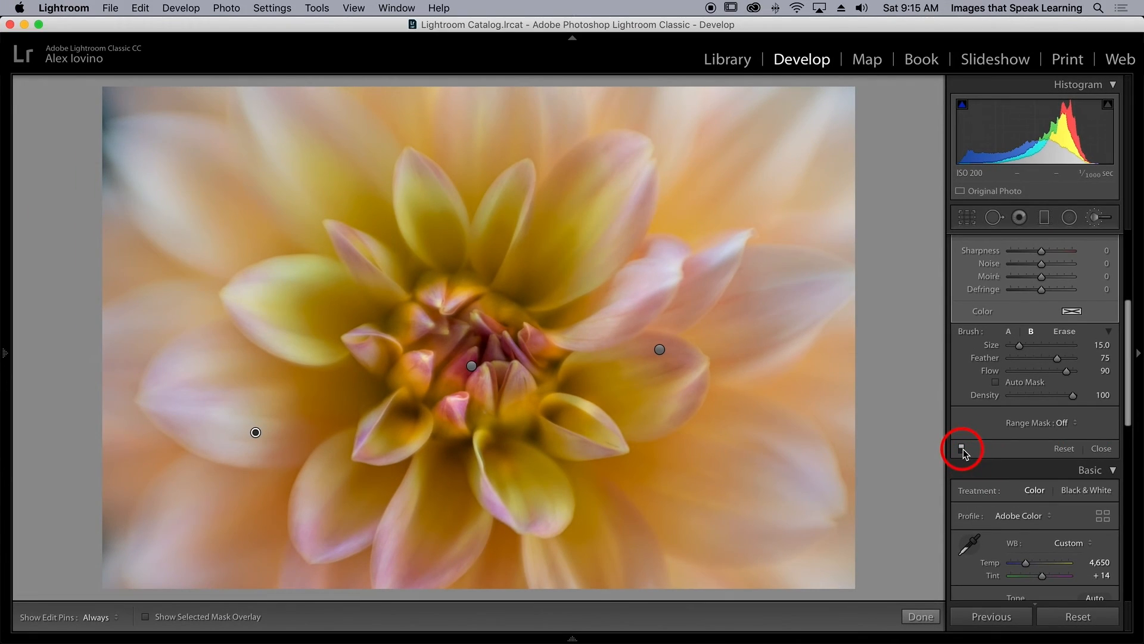
pyautogui.click(932, 420)
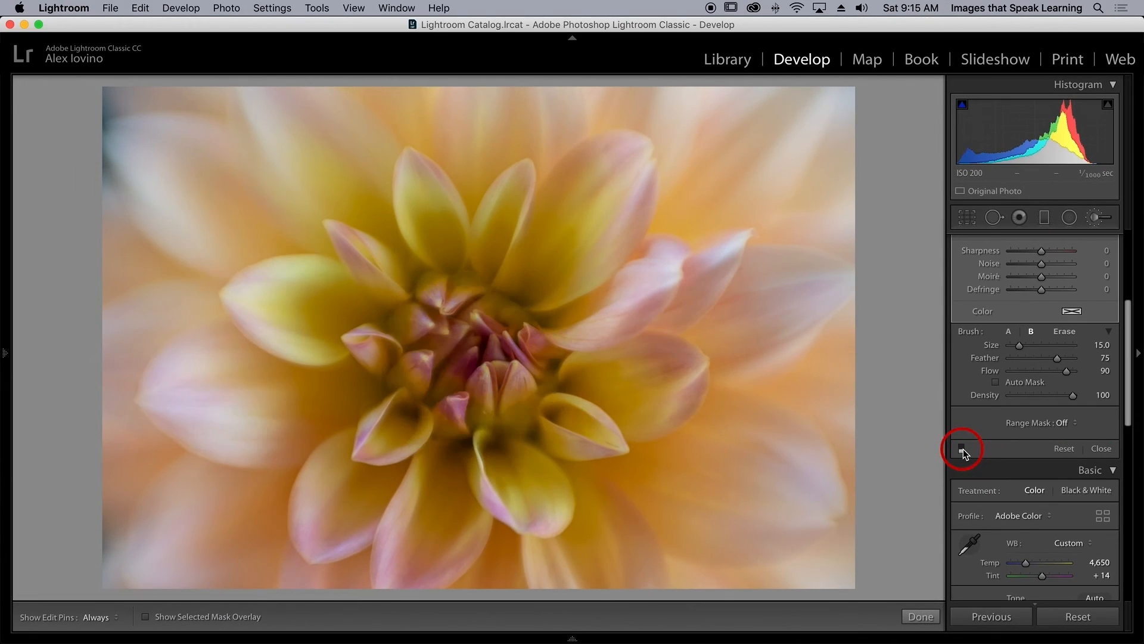
pyautogui.click(963, 450)
pyautogui.click(963, 449)
pyautogui.click(963, 449)
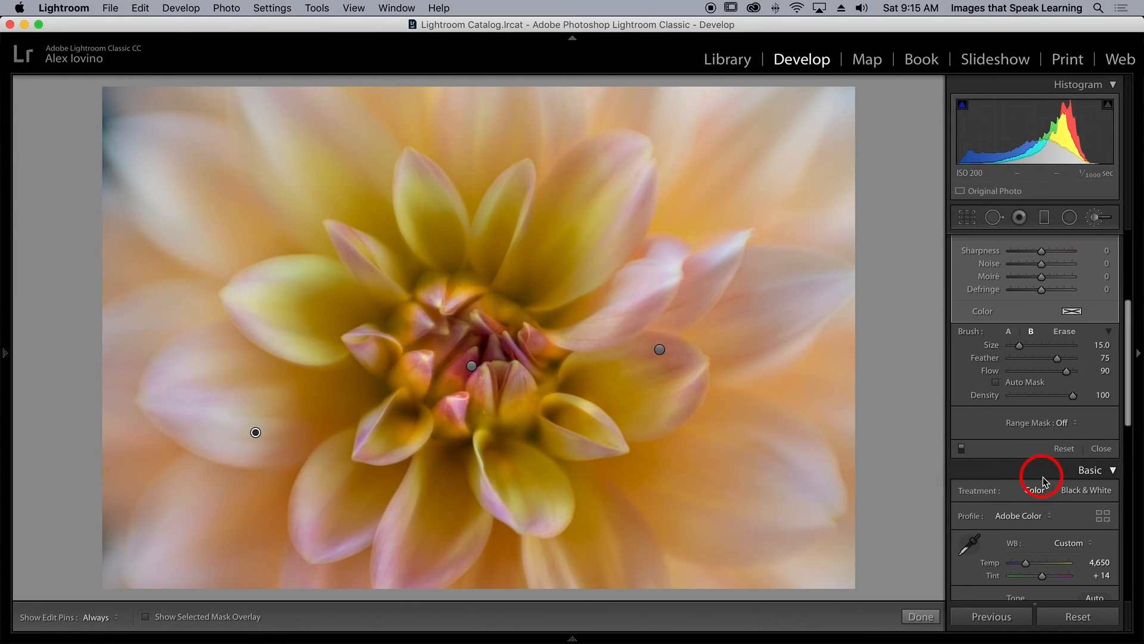
# Save the current edit as a snapshot named "3) After Adjustment Brush".
pyautogui.click(6, 356)
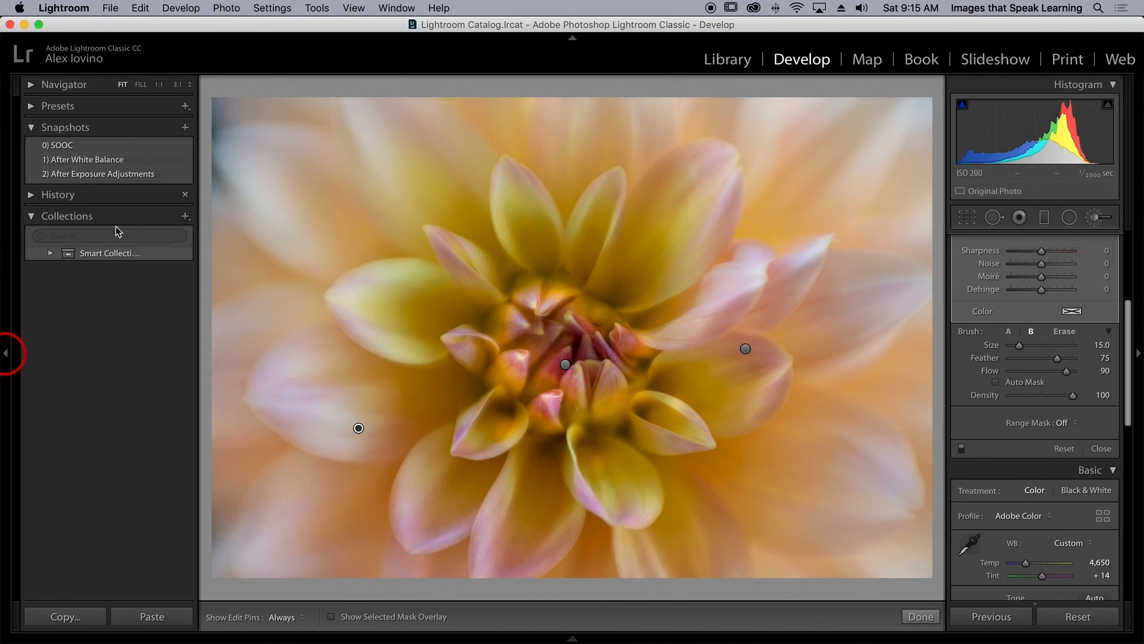
pyautogui.click(186, 127)
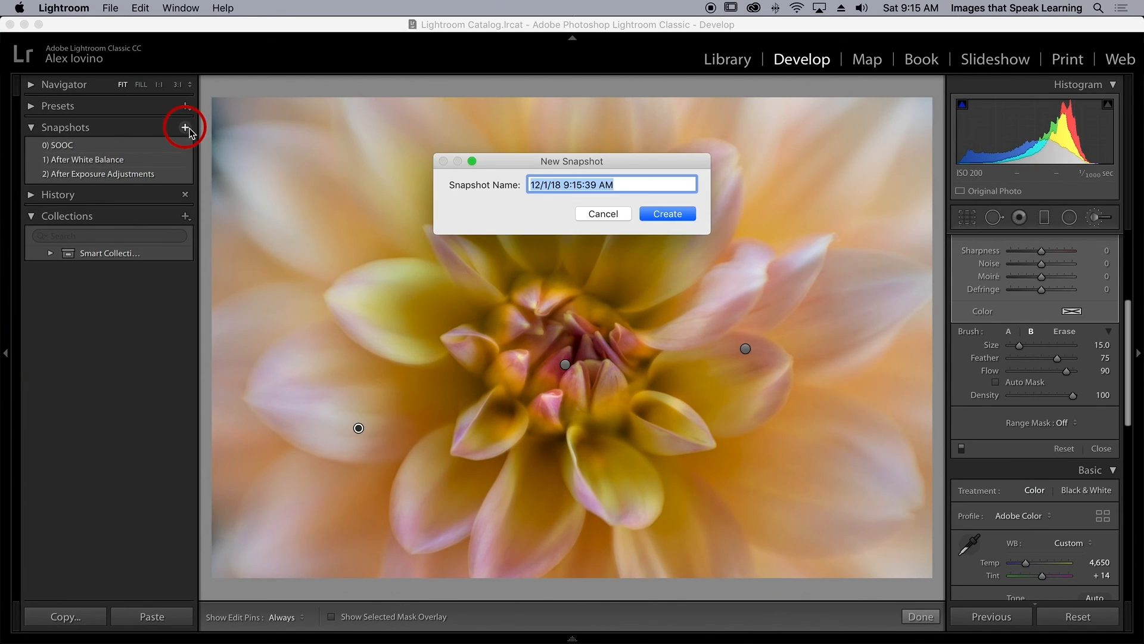
pyautogui.write('3) After Adjustment Brush')
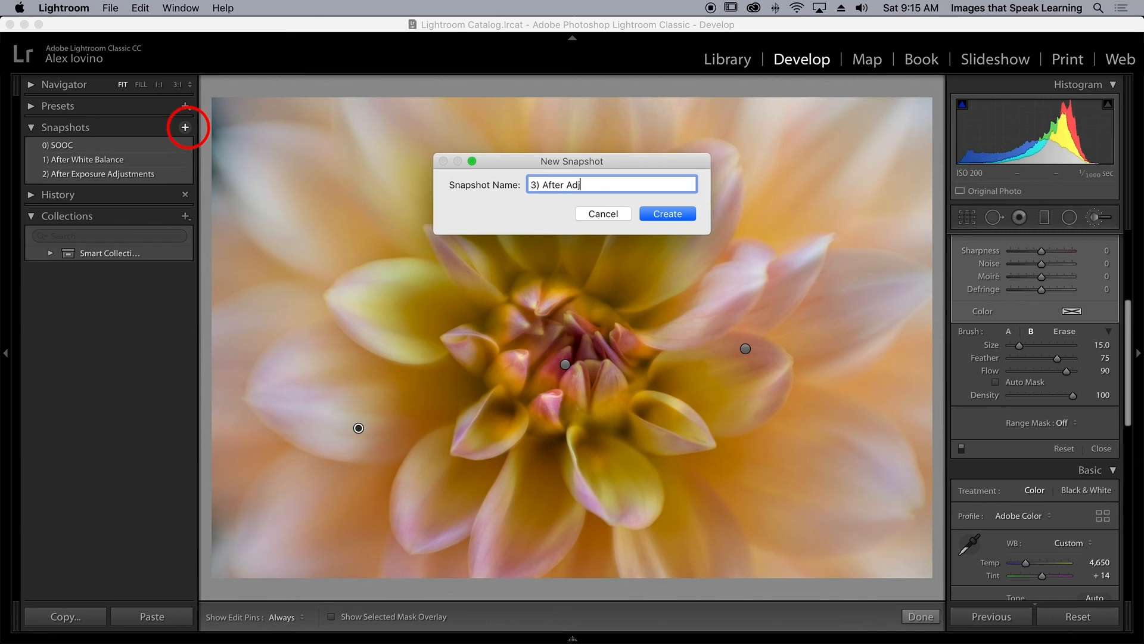
pyautogui.press('Return')
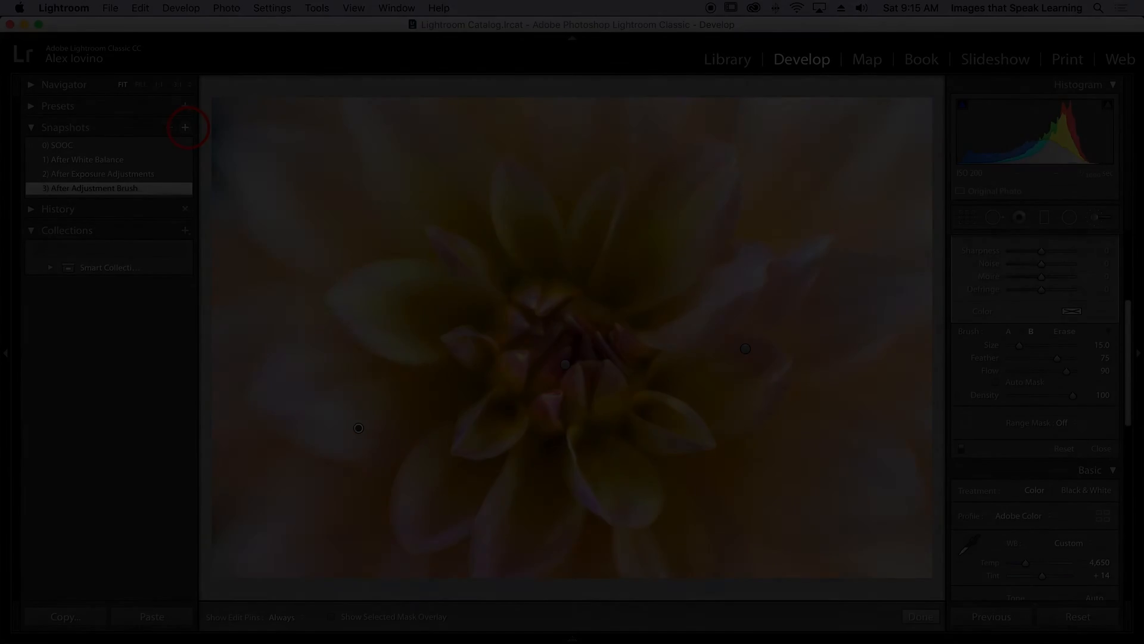